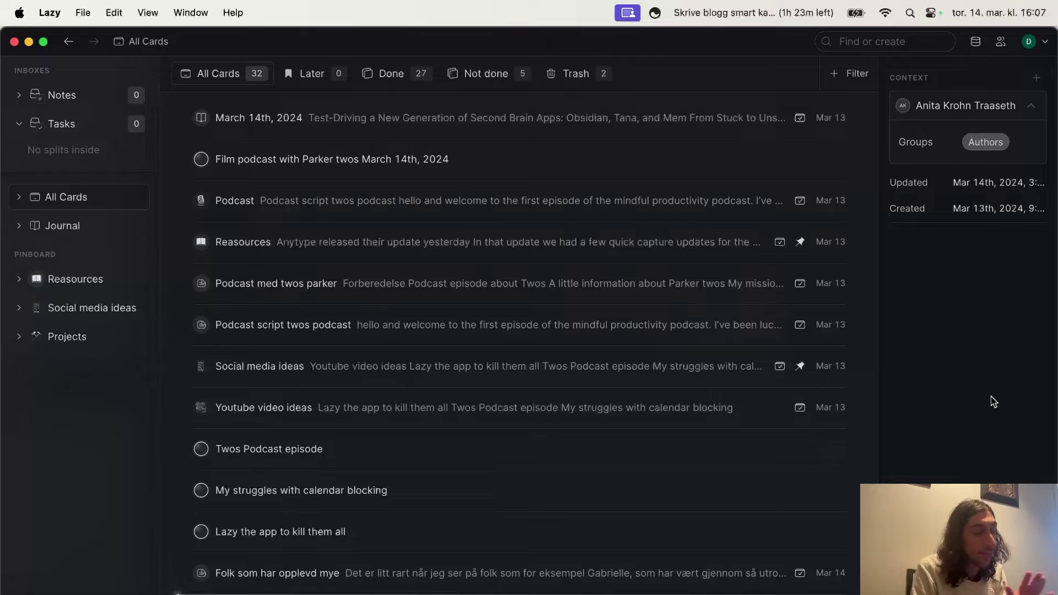
Move between the Notes and Tasks inboxes, starting and dismissing a new note
left_click(76, 95)
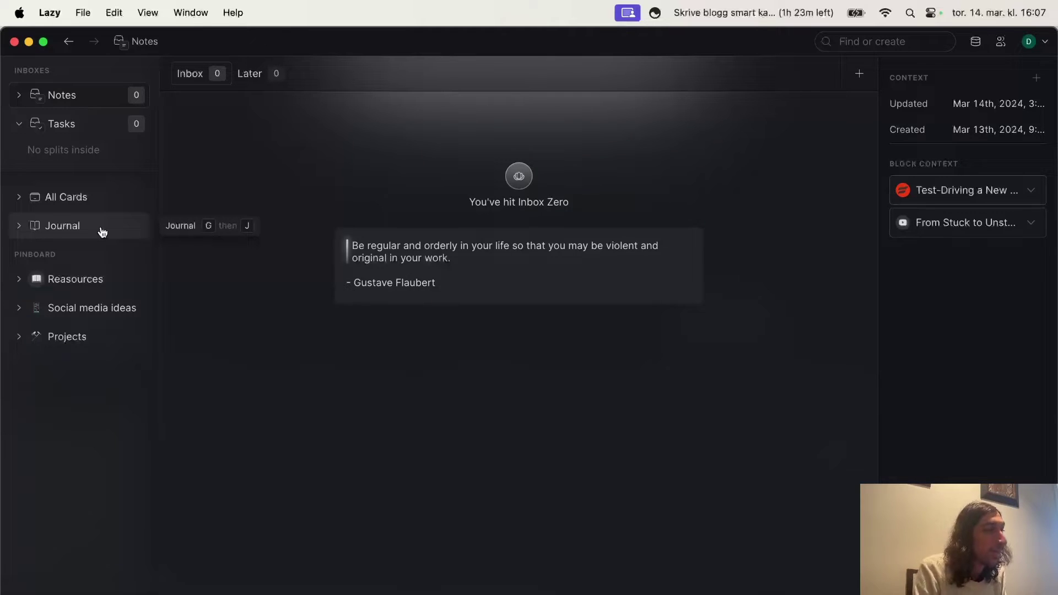
left_click(94, 122)
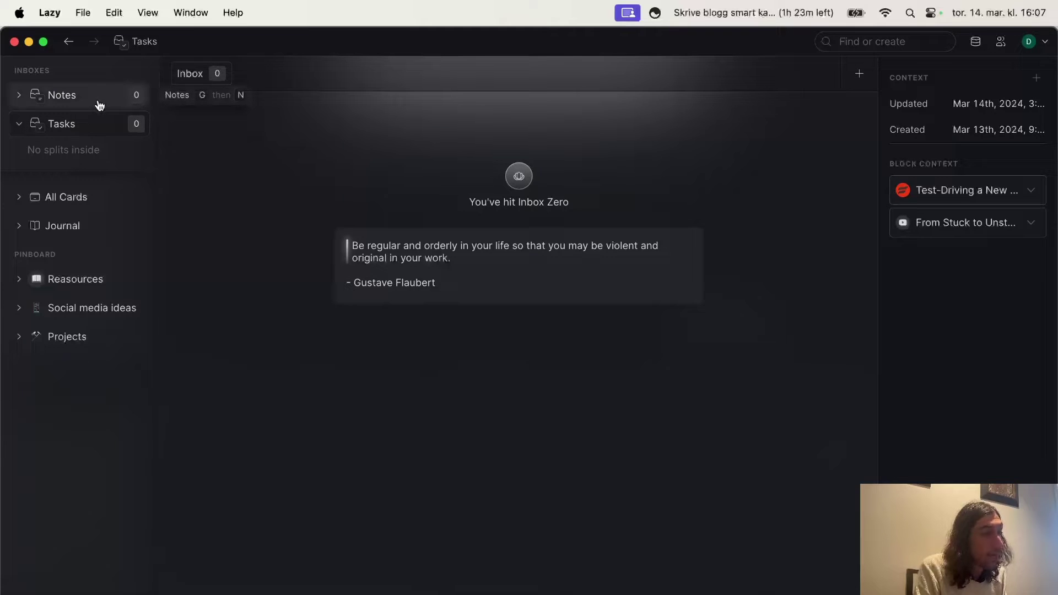
left_click(98, 104)
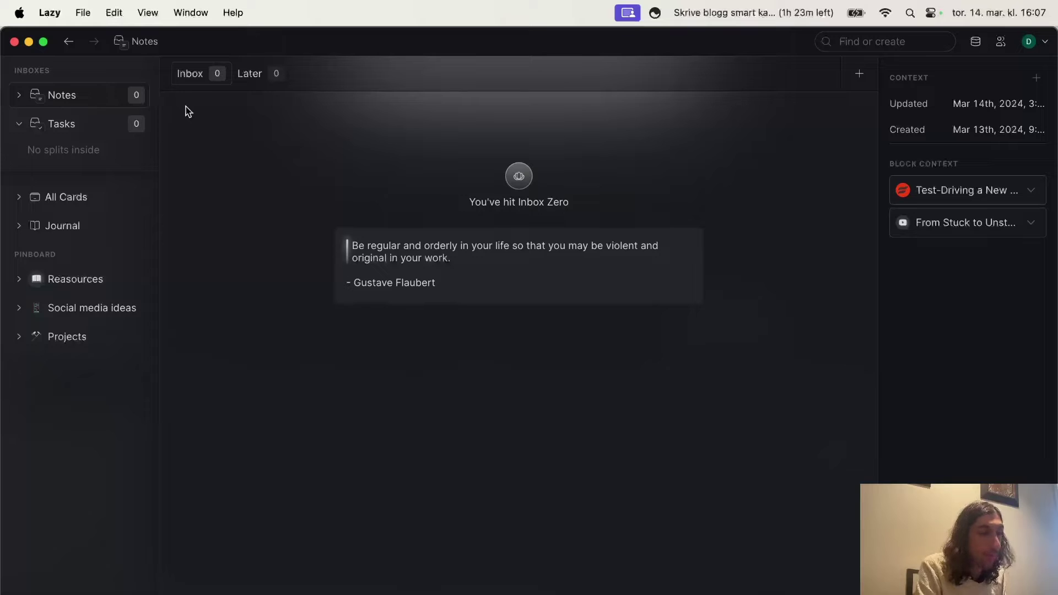
key("n")
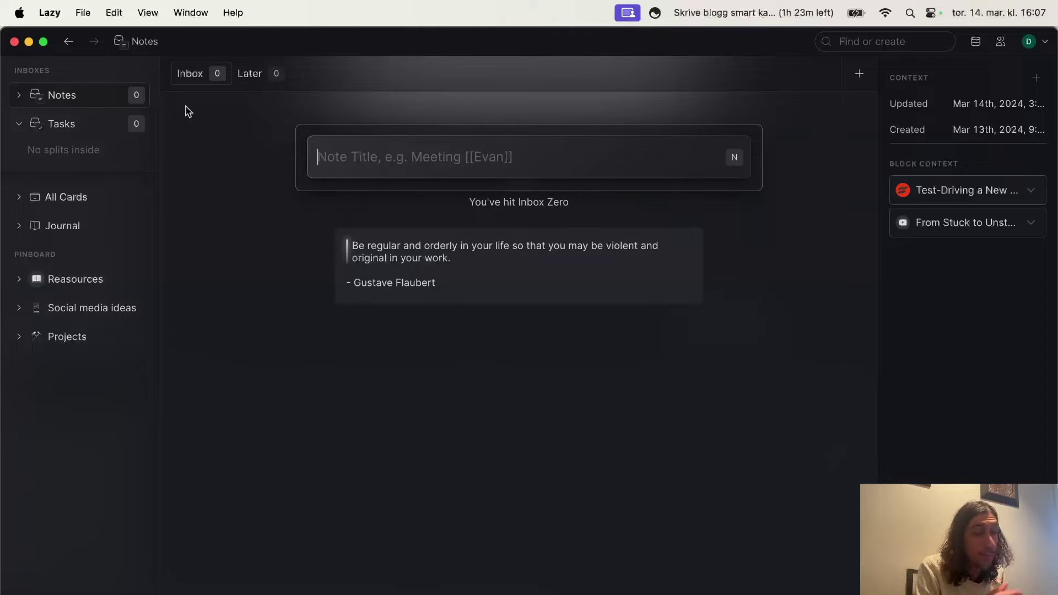
key("Escape")
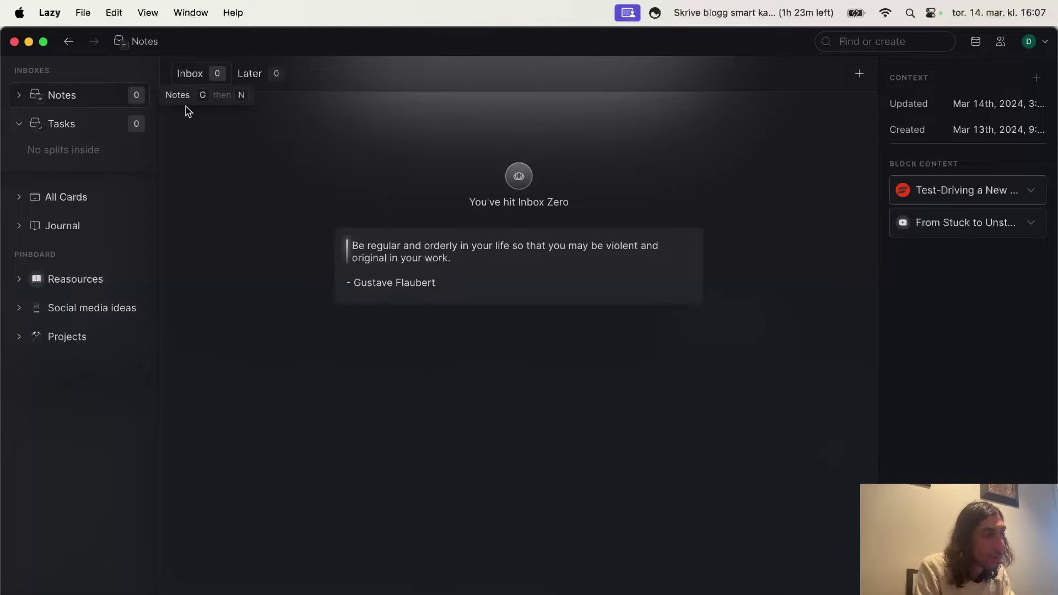
In the Tasks inbox, start a new task entry and dismiss it
left_click(107, 134)
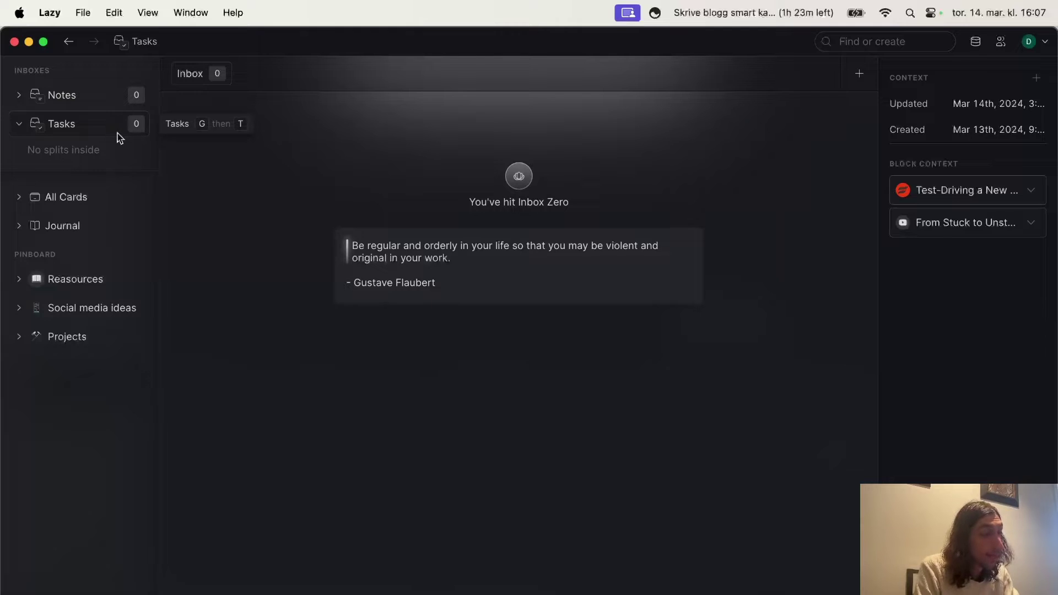
key("t")
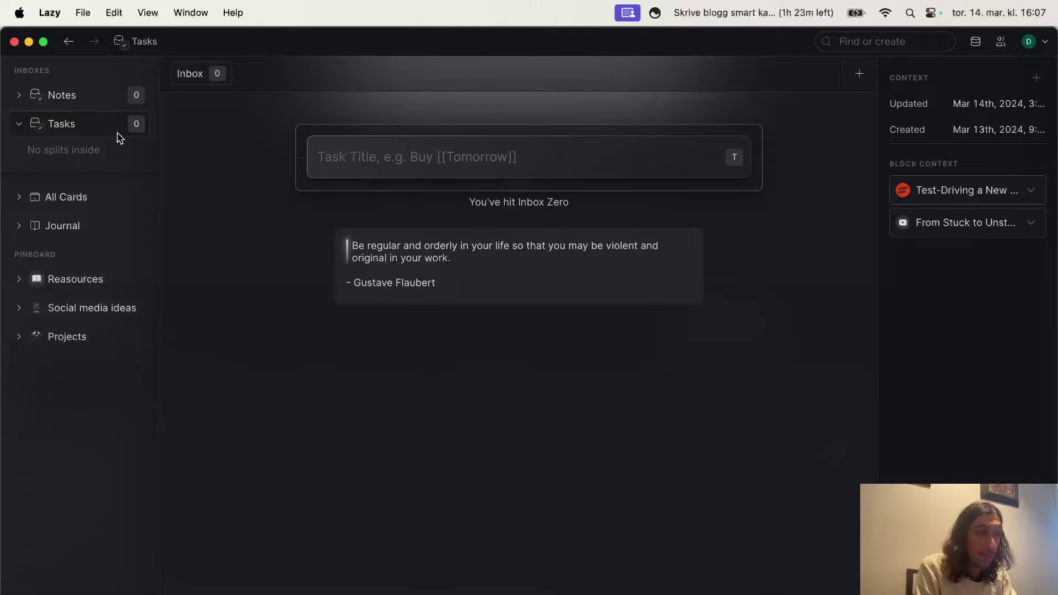
key("Escape")
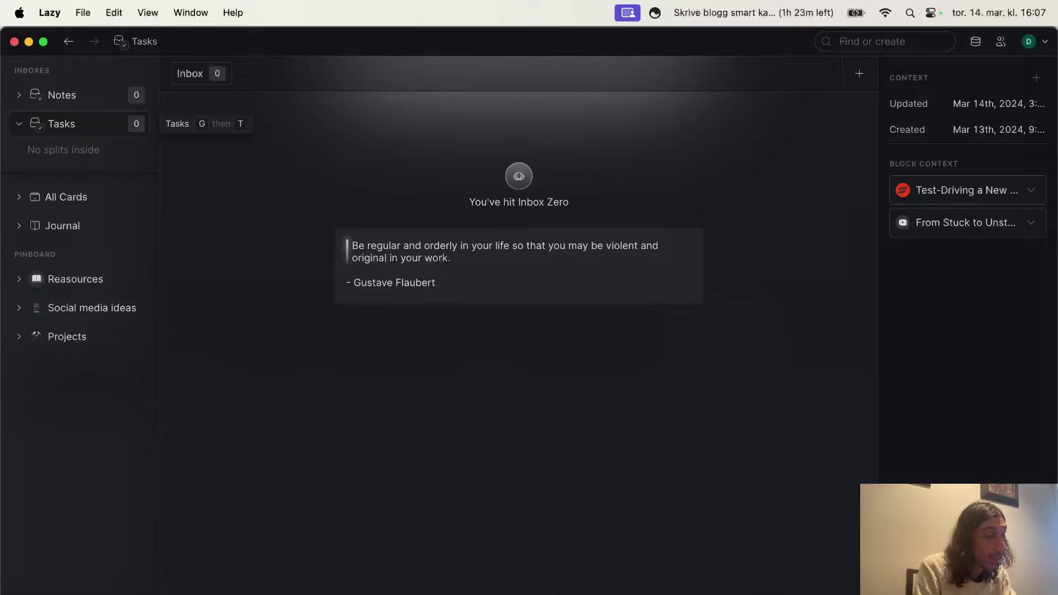
Pass through All Cards and Tasks back to Notes, and look at its split options without choosing one
left_click(81, 208)
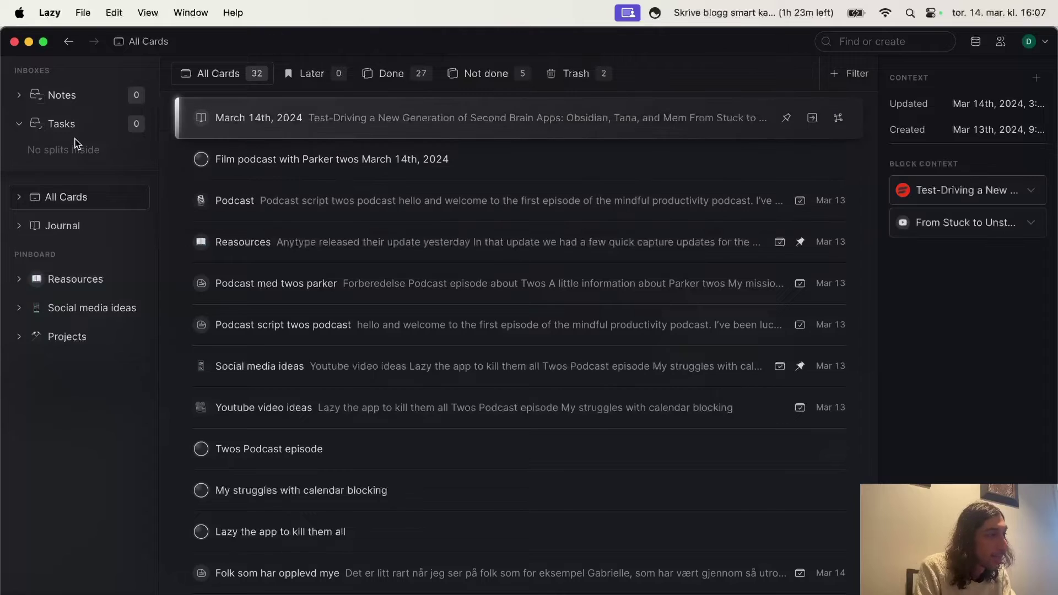
left_click(66, 119)
left_click(73, 96)
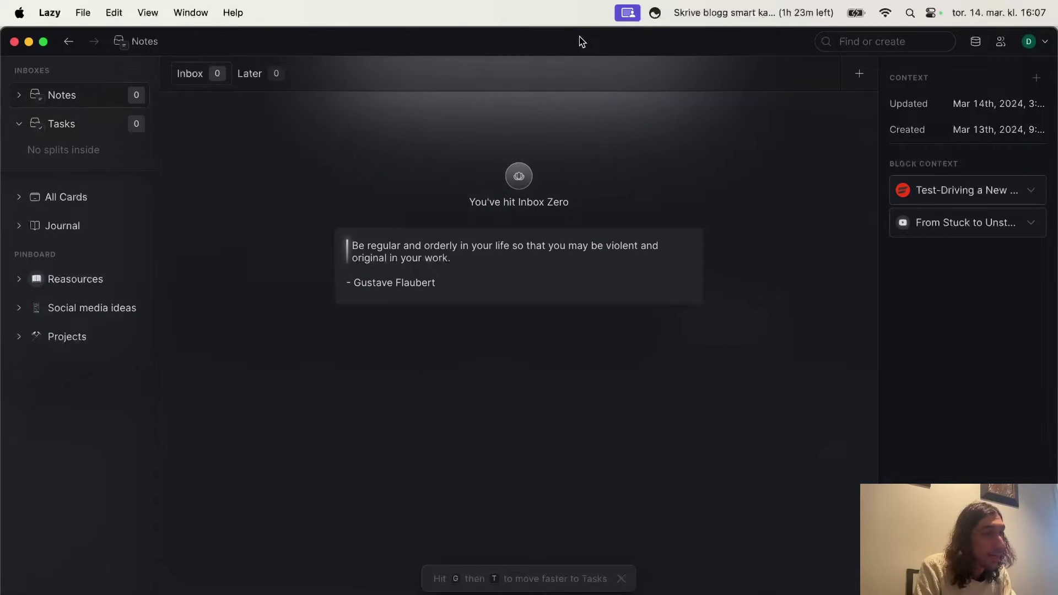
left_click(741, 73)
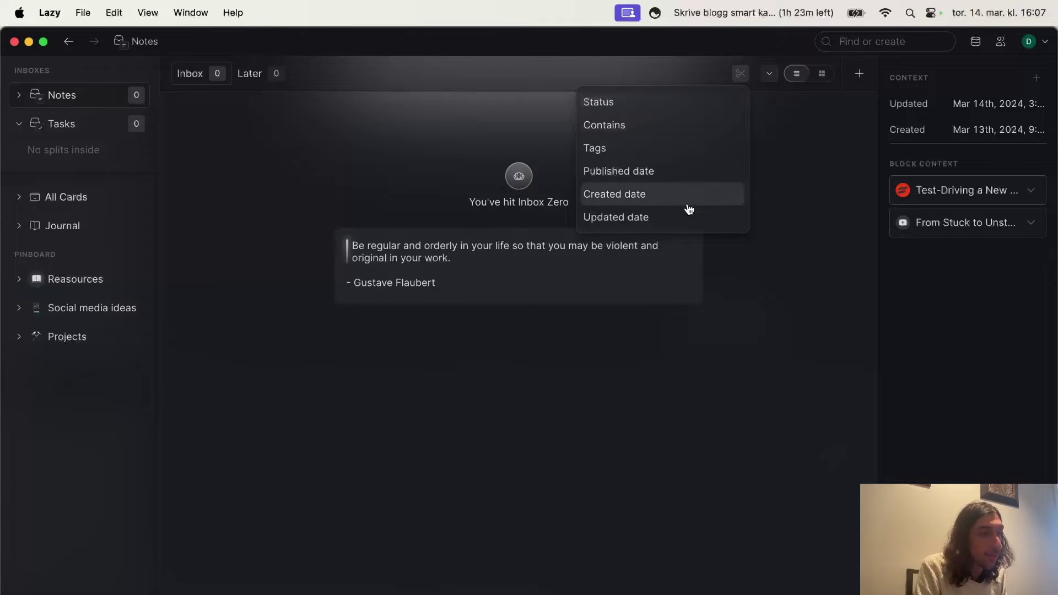
left_click(808, 144)
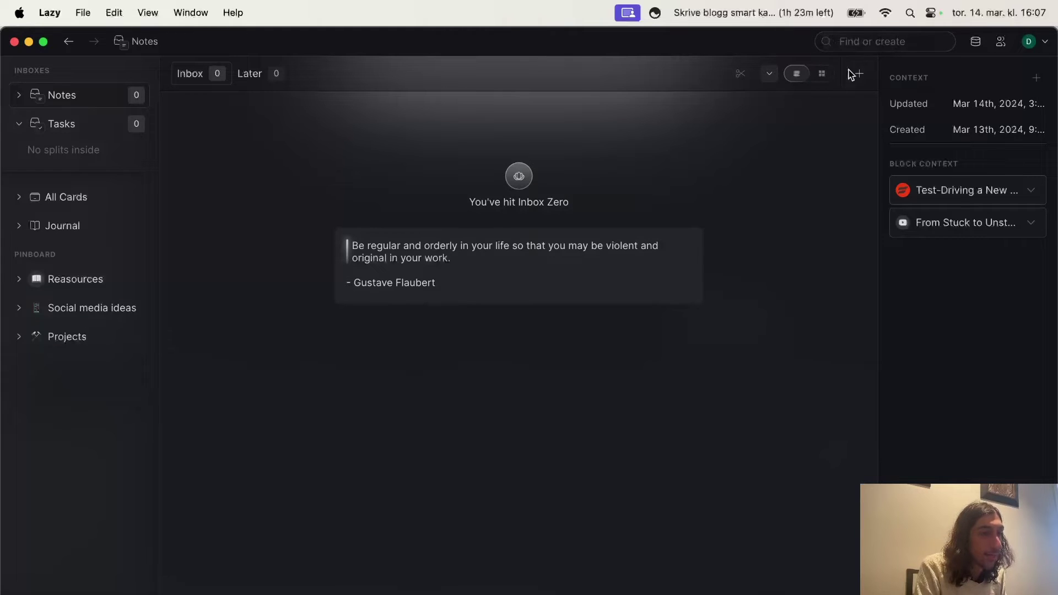
Start and dismiss a new note, then view the Notes Inbox split
left_click(863, 80)
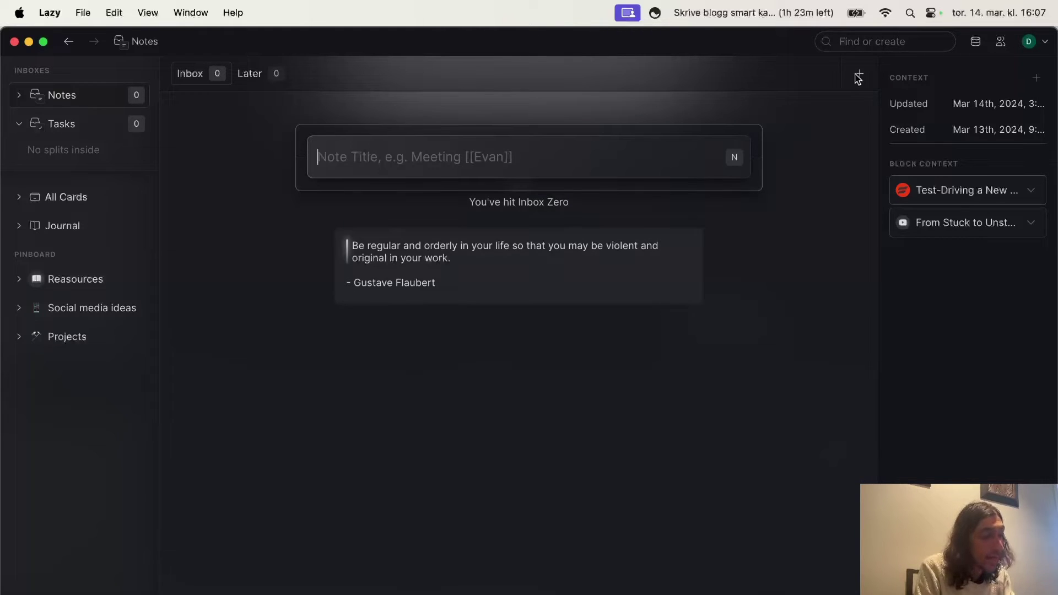
left_click(858, 79)
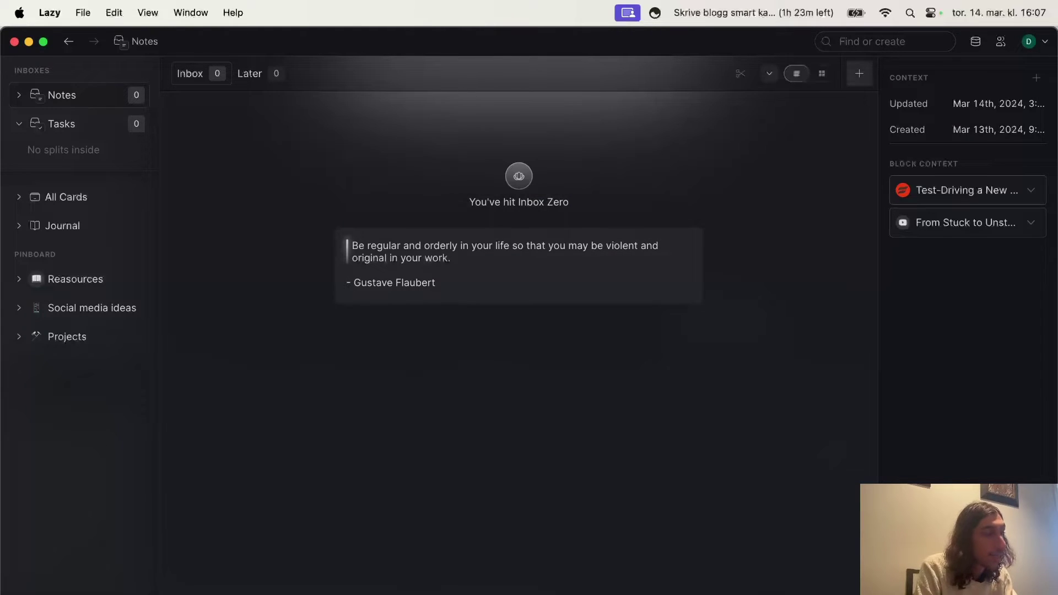
left_click(190, 75)
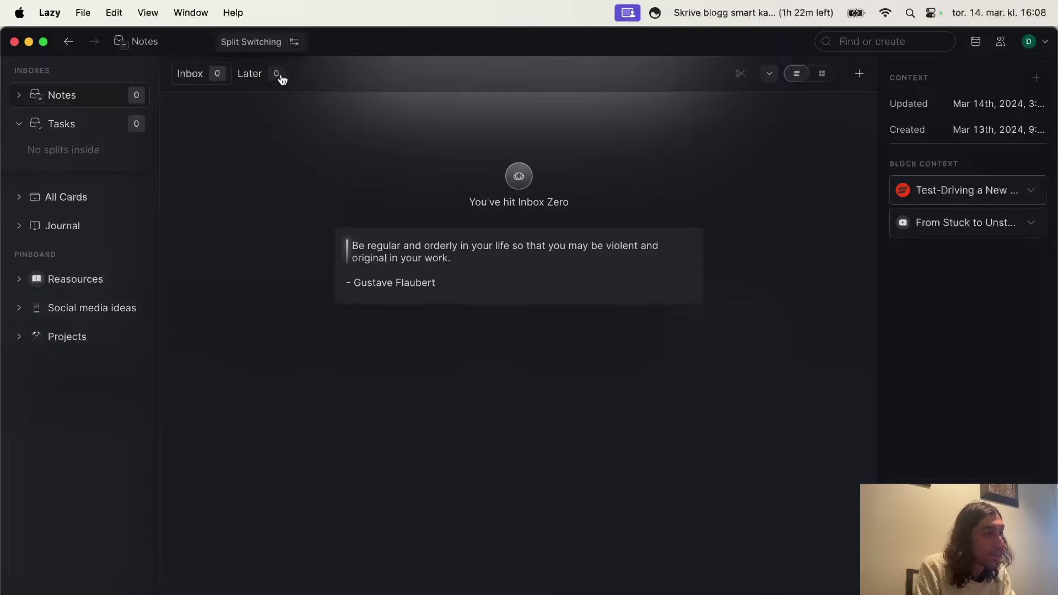
Browse All Cards, the March 14th, 2024 journal, Reasources and Projects, ending on Social media ideas
left_click(76, 204)
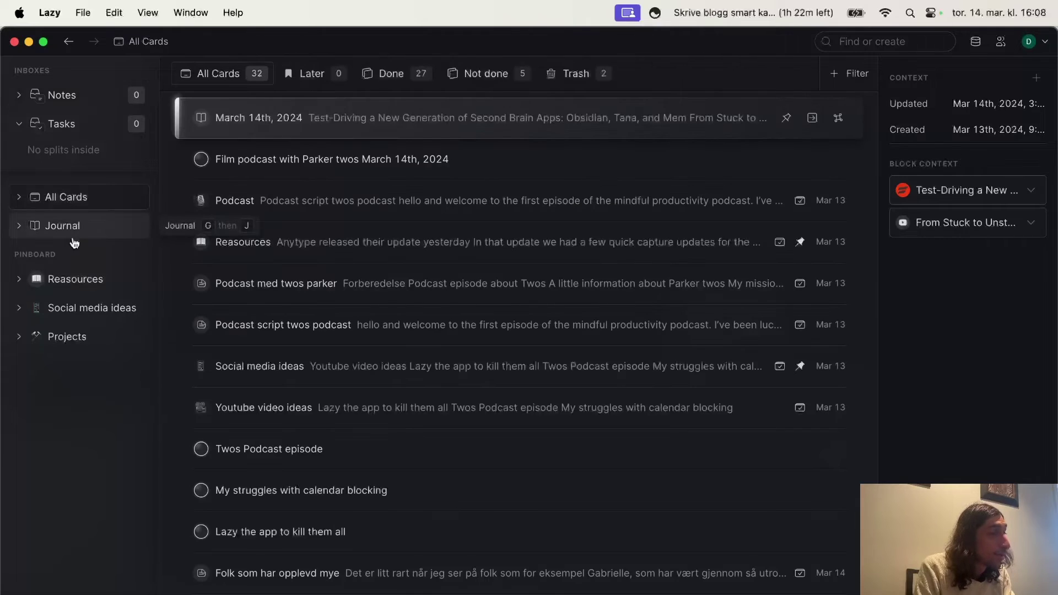
left_click(73, 228)
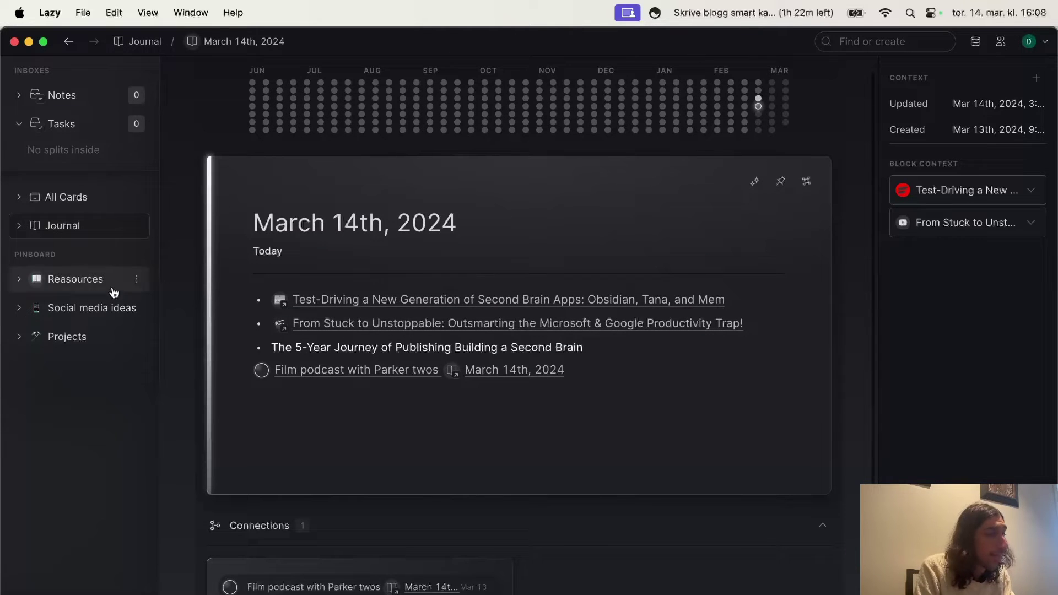
left_click(83, 292)
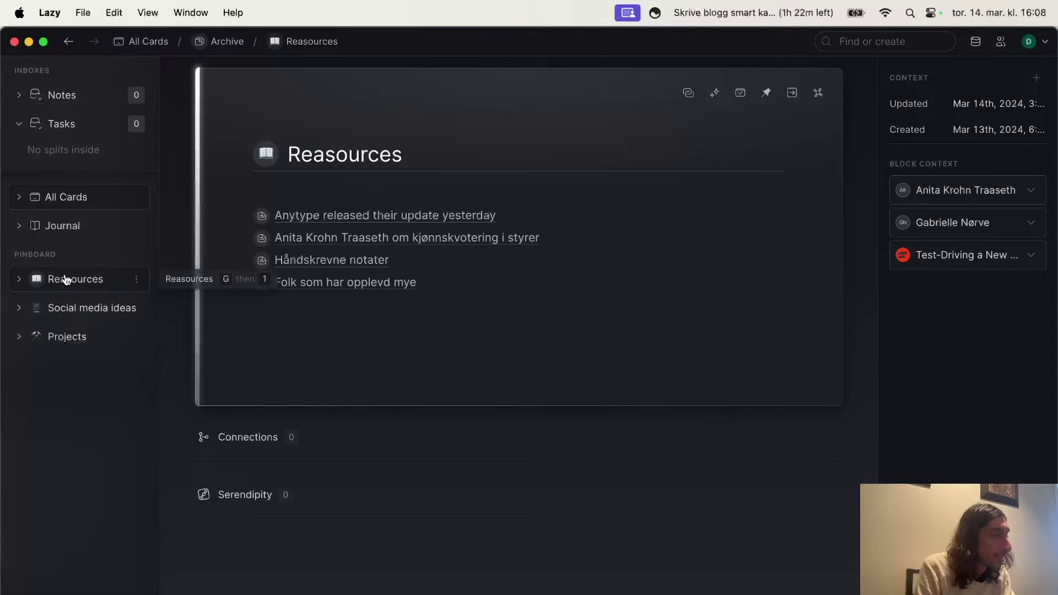
left_click(66, 311)
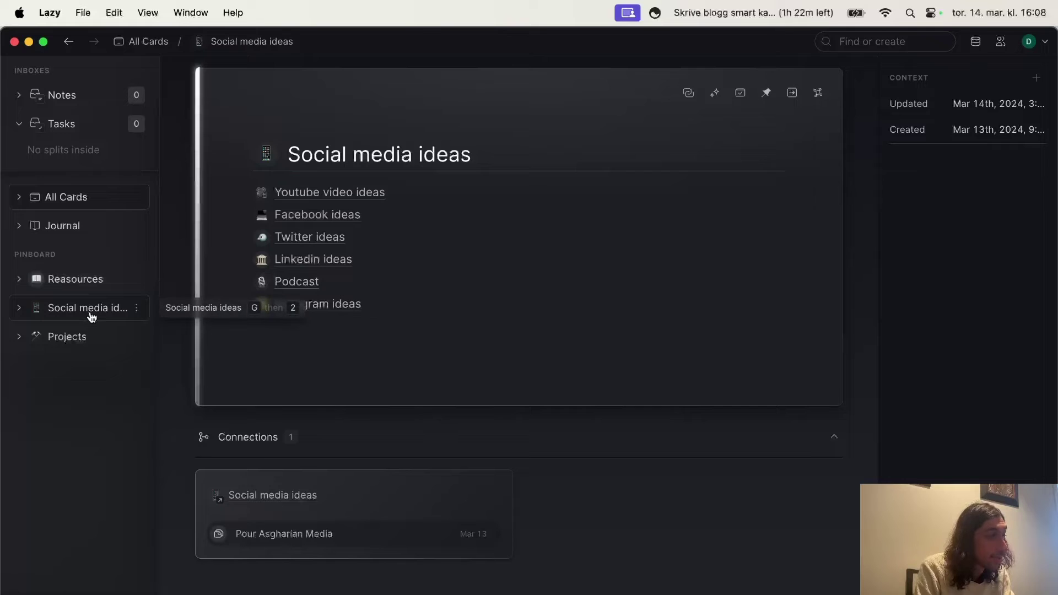
left_click(81, 341)
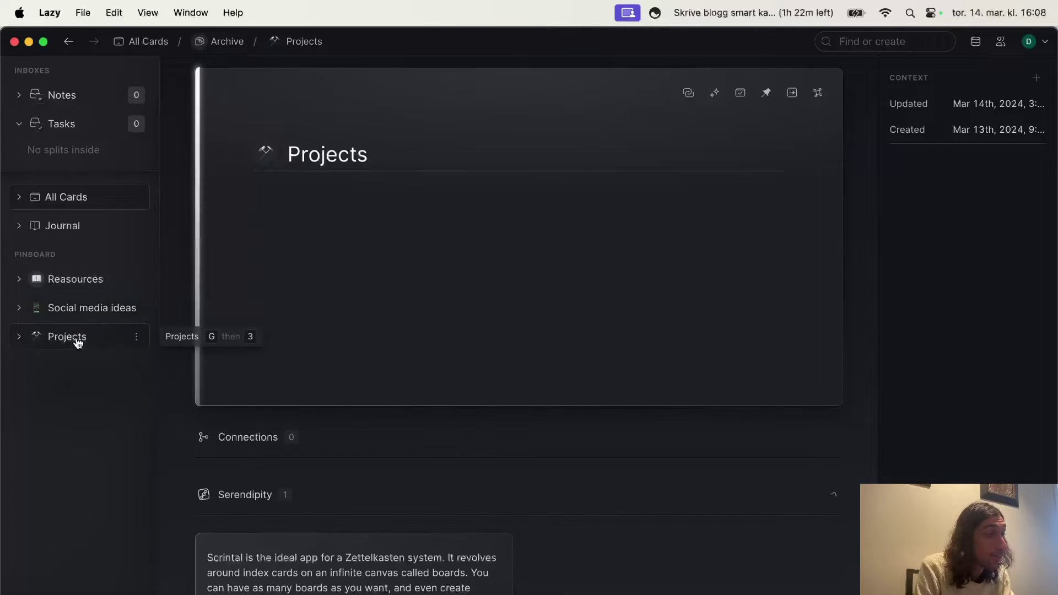
left_click(81, 308)
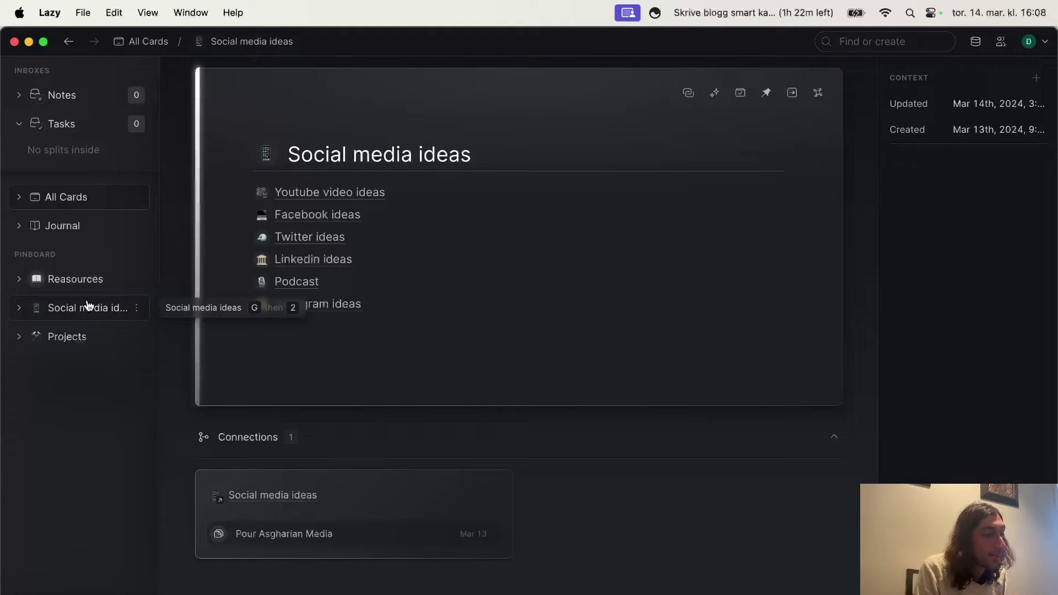
Expand Social media ideas to reveal its six child cards, then collapse it
left_click(19, 310)
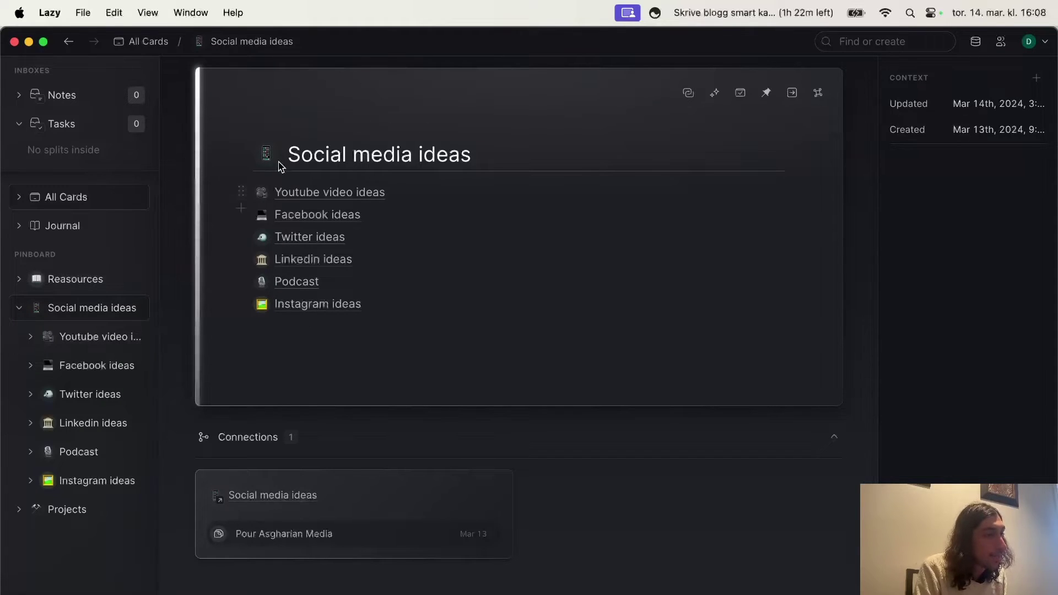
mouse_move(395, 125)
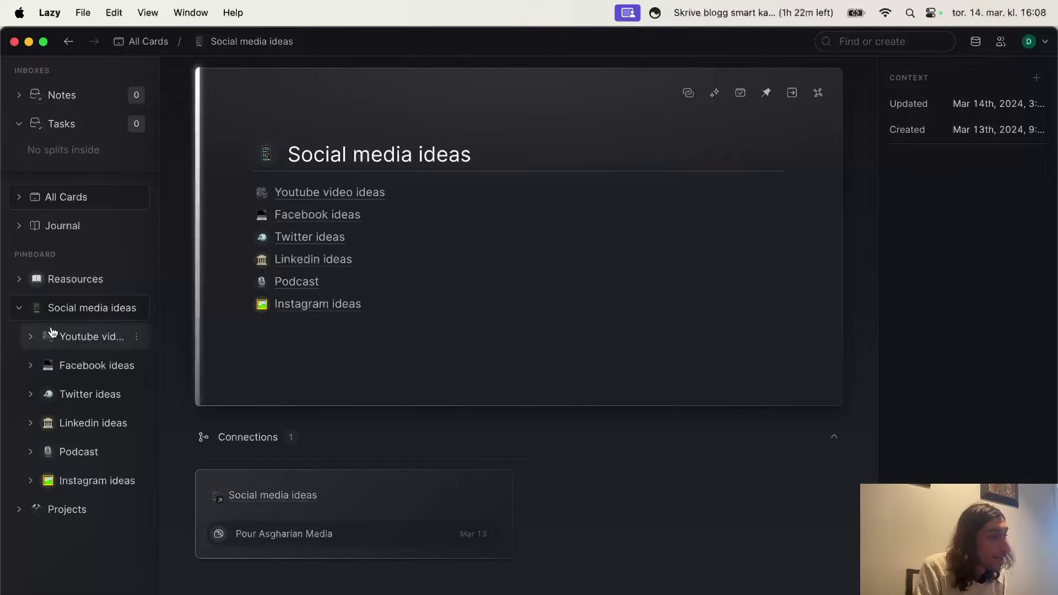
left_click(21, 311)
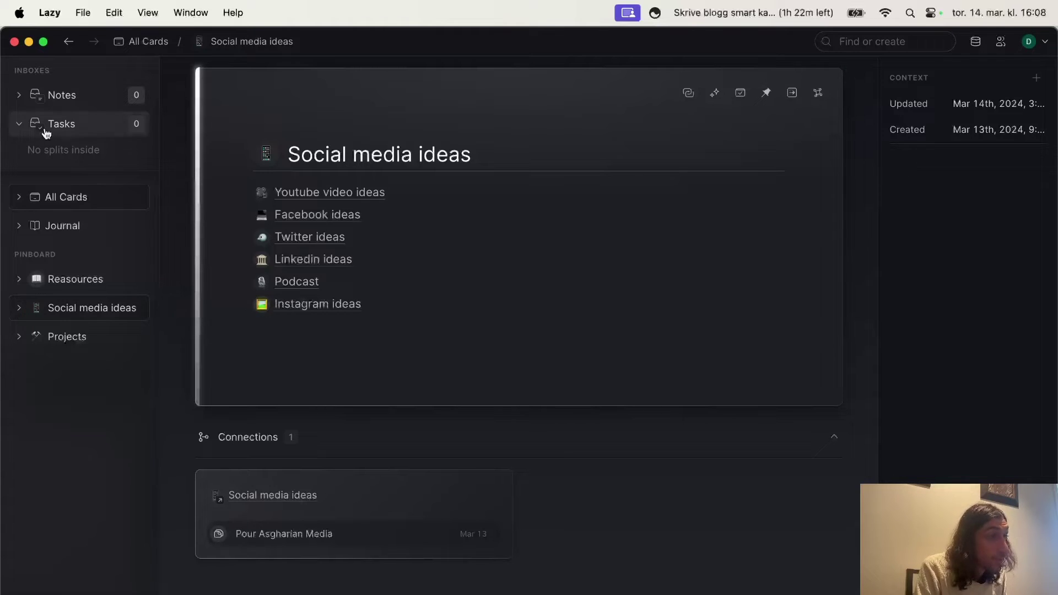
left_click(77, 100)
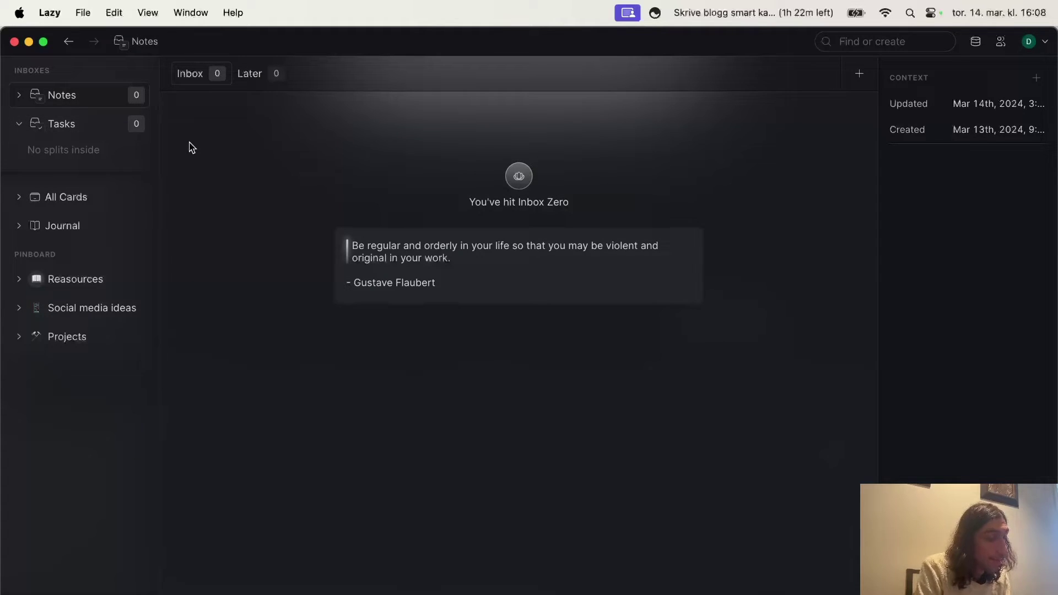
key("super+k")
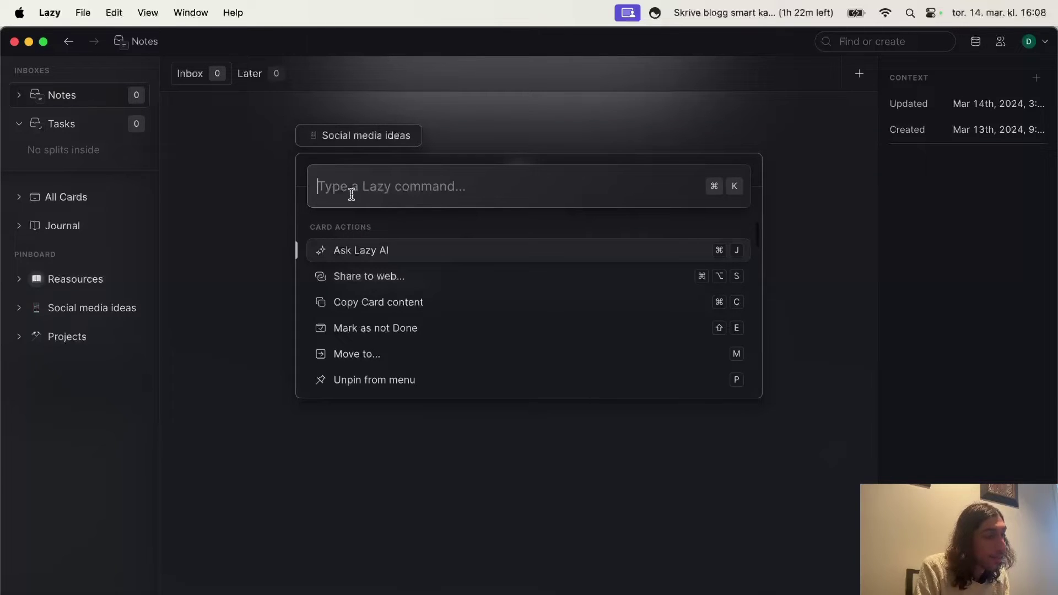
scroll(378, 248, "down", 2)
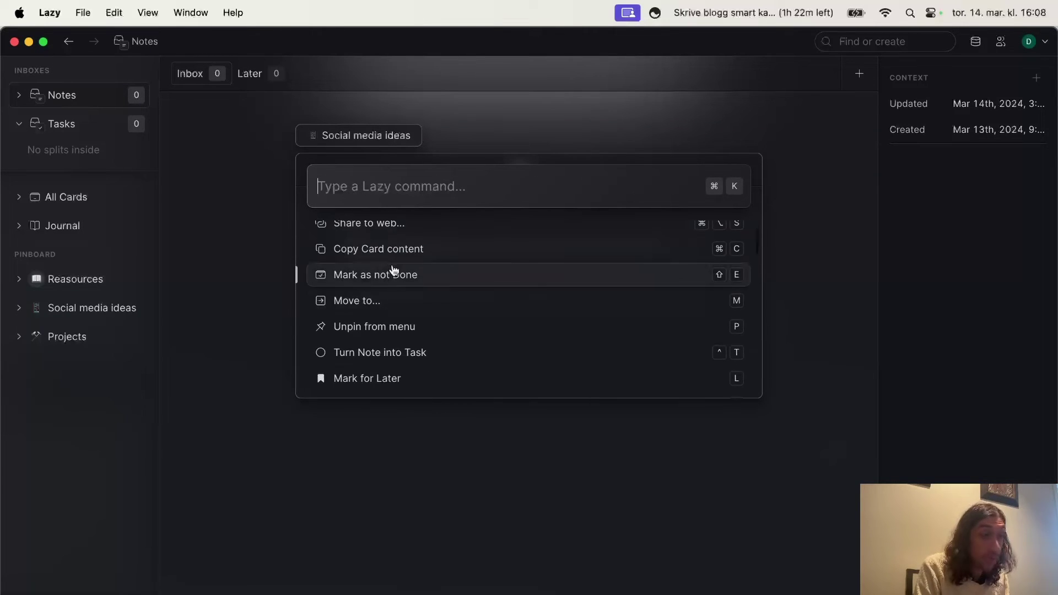
scroll(394, 271, "down", 1)
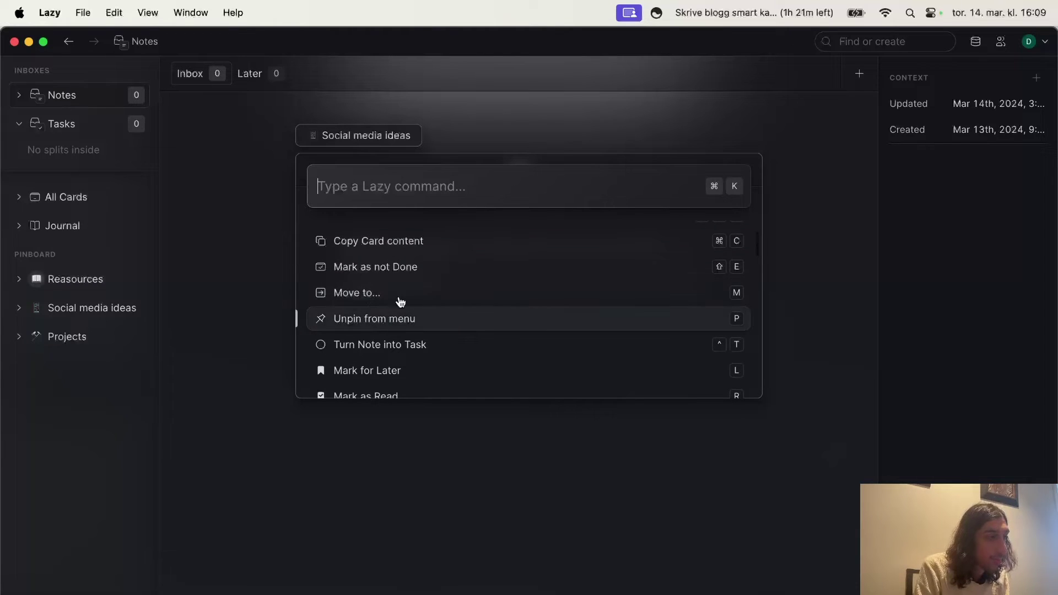
scroll(412, 278, "down", 4)
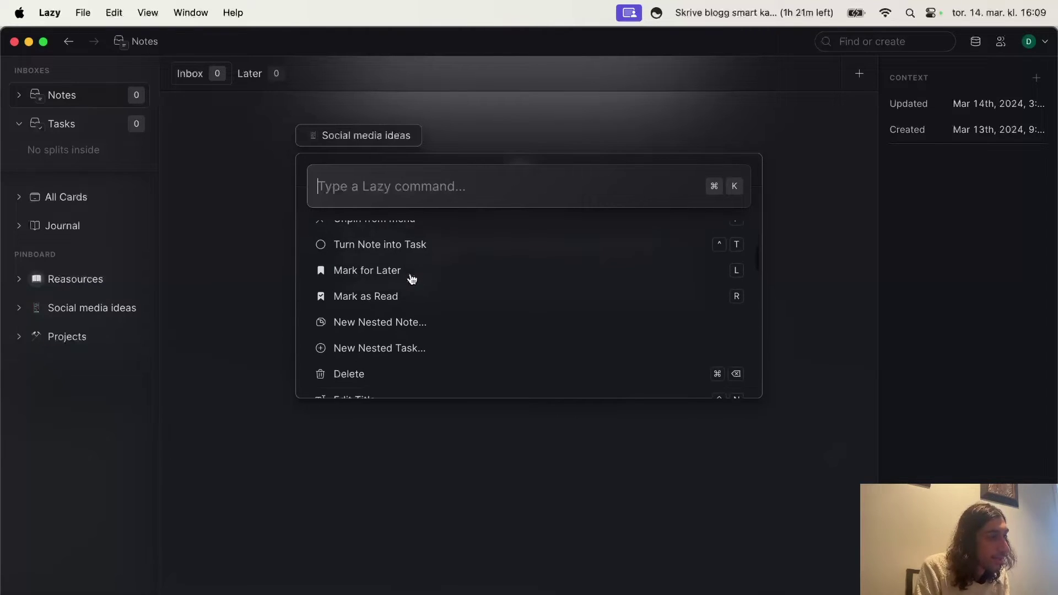
scroll(412, 278, "up", 3)
scroll(411, 325, "down", 5)
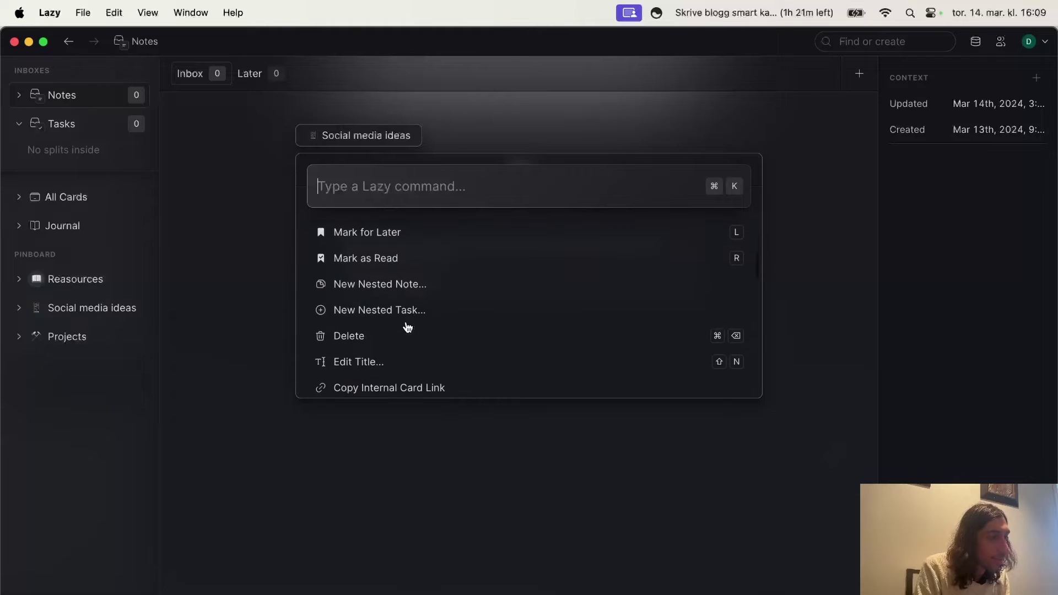
scroll(408, 327, "down", 8)
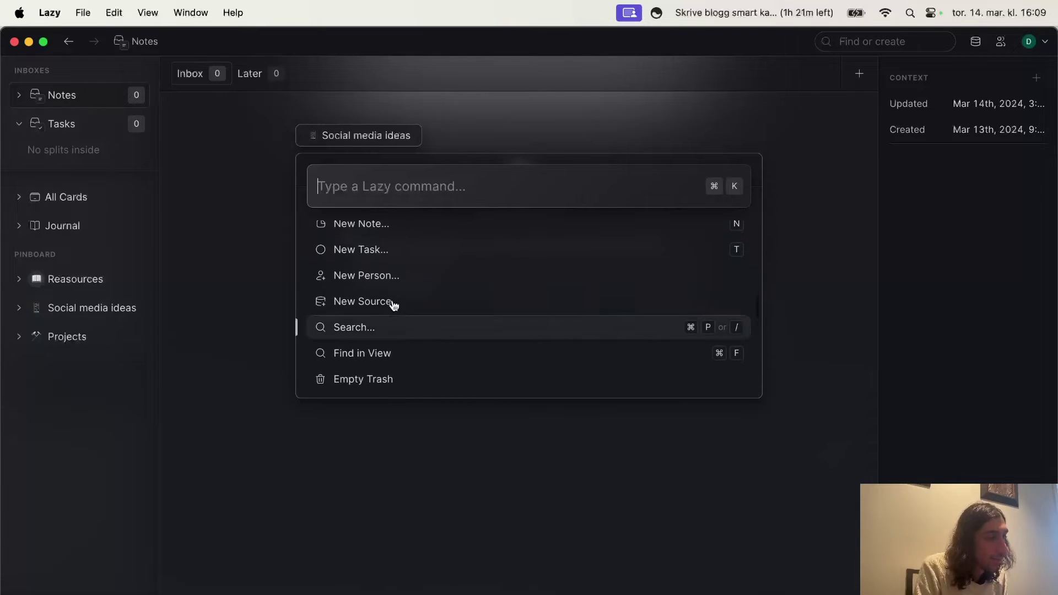
scroll(392, 273, "up", 2)
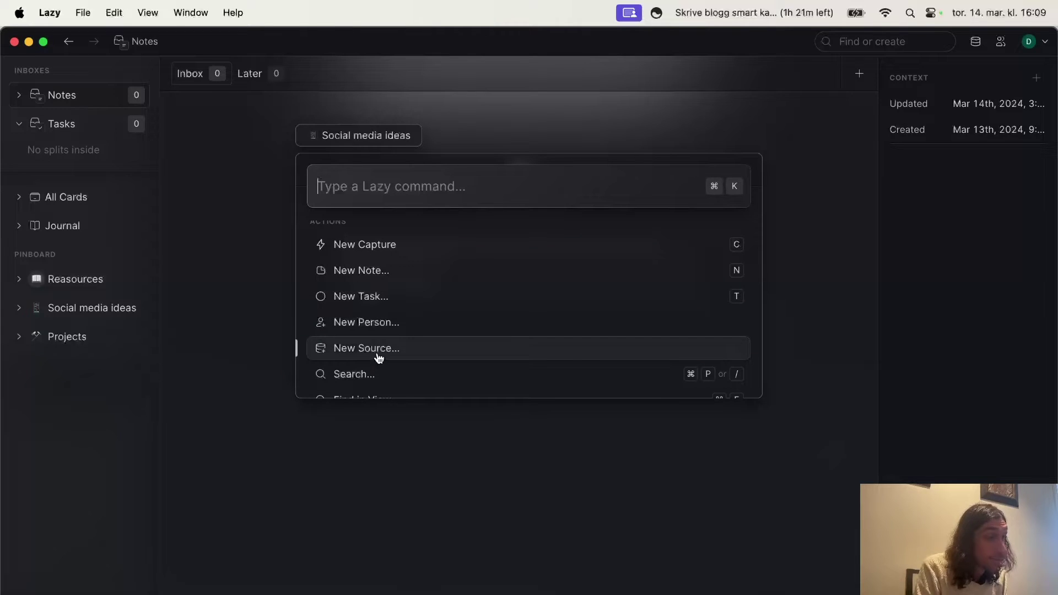
scroll(380, 359, "down", 2)
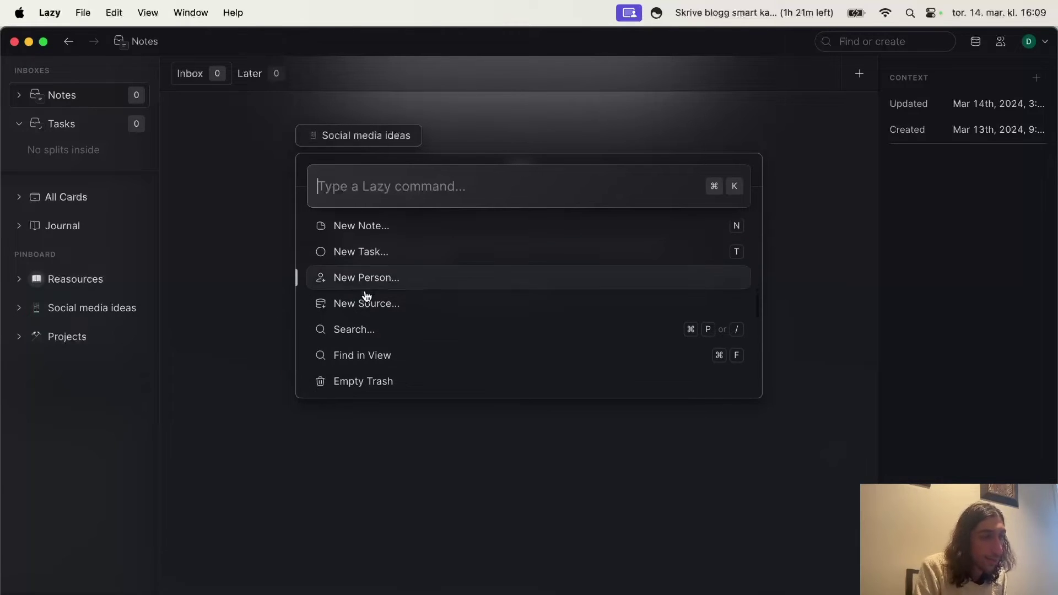
scroll(366, 296, "down", 10)
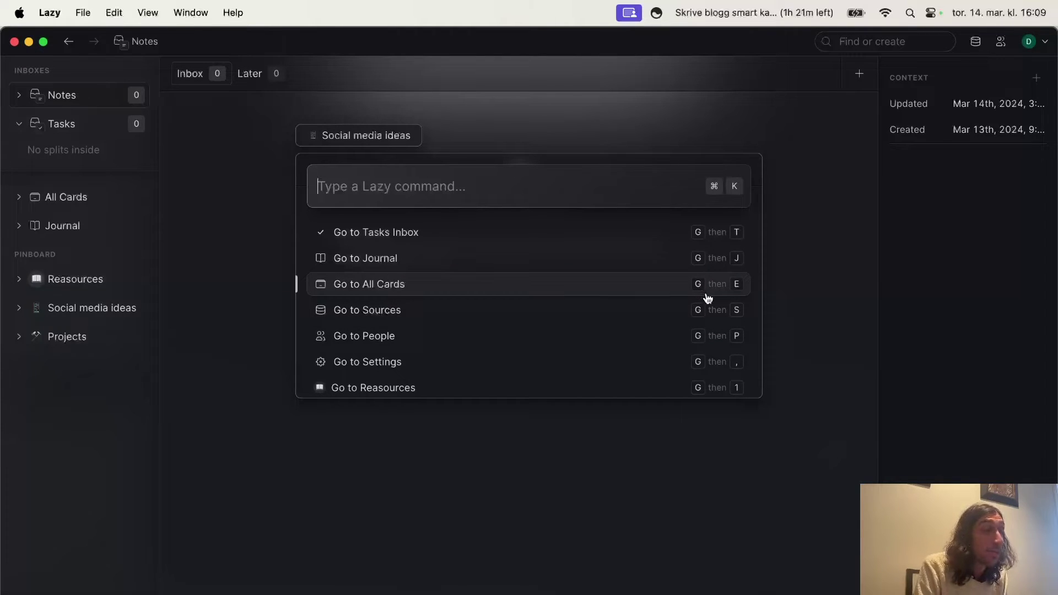
scroll(708, 299, "up", 3)
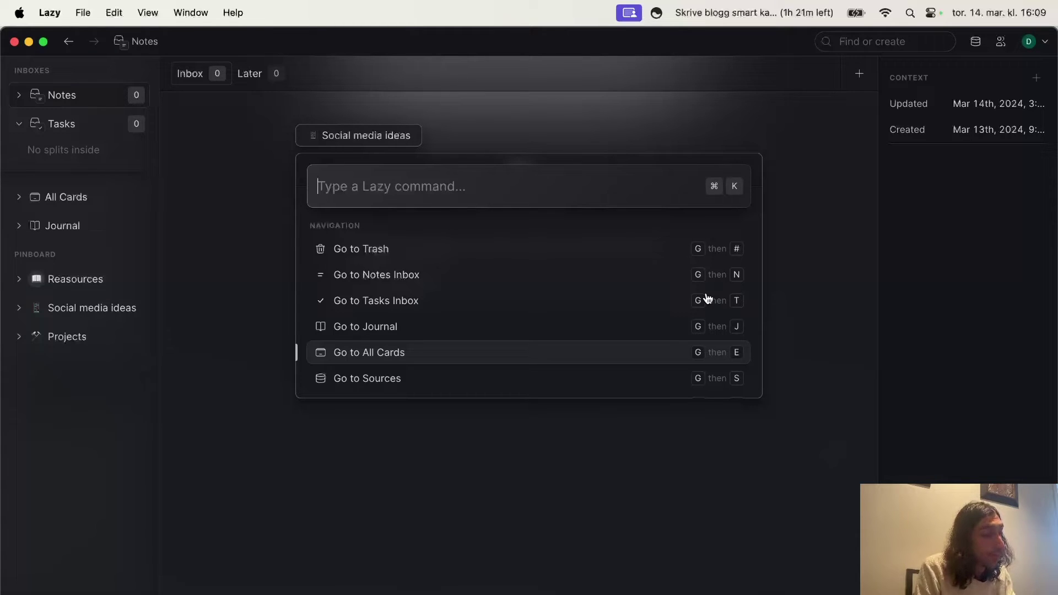
key("Escape")
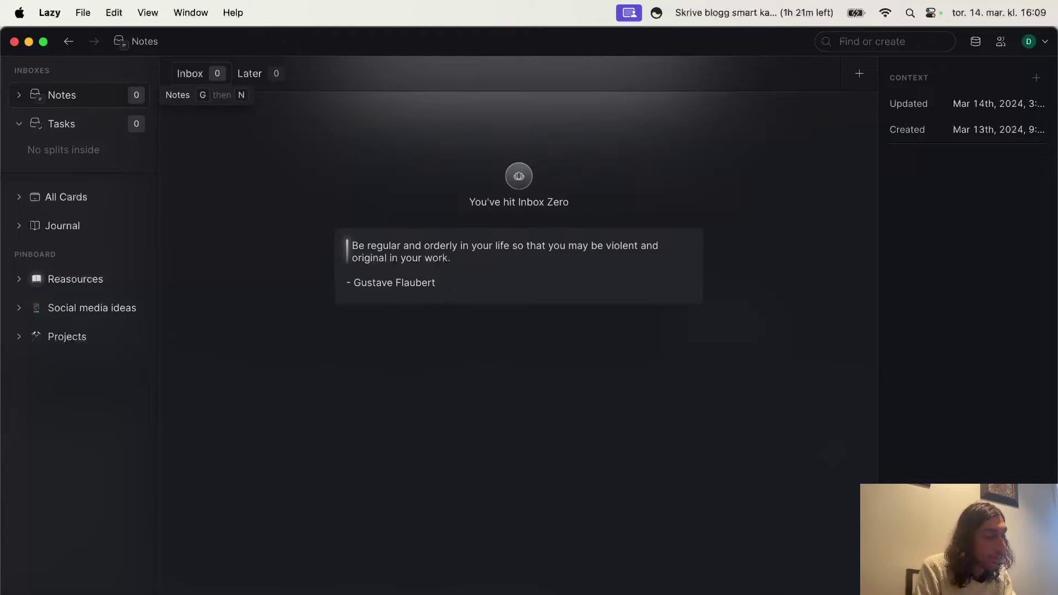
key("g")
key("j")
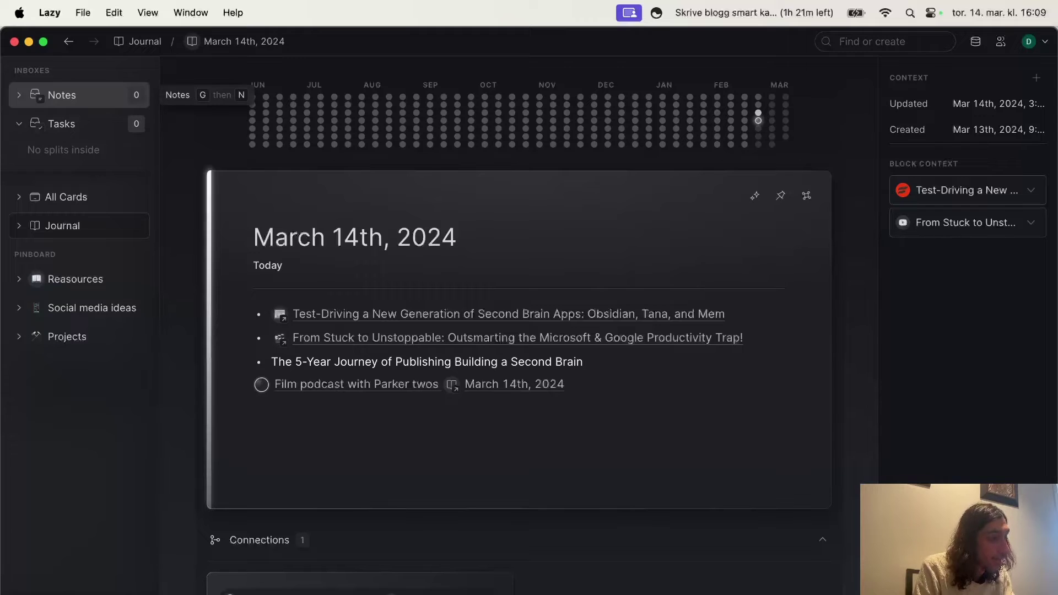
Jump to Notes with G N and to Tasks with G T, then open and close the command palette
key("g")
key("n")
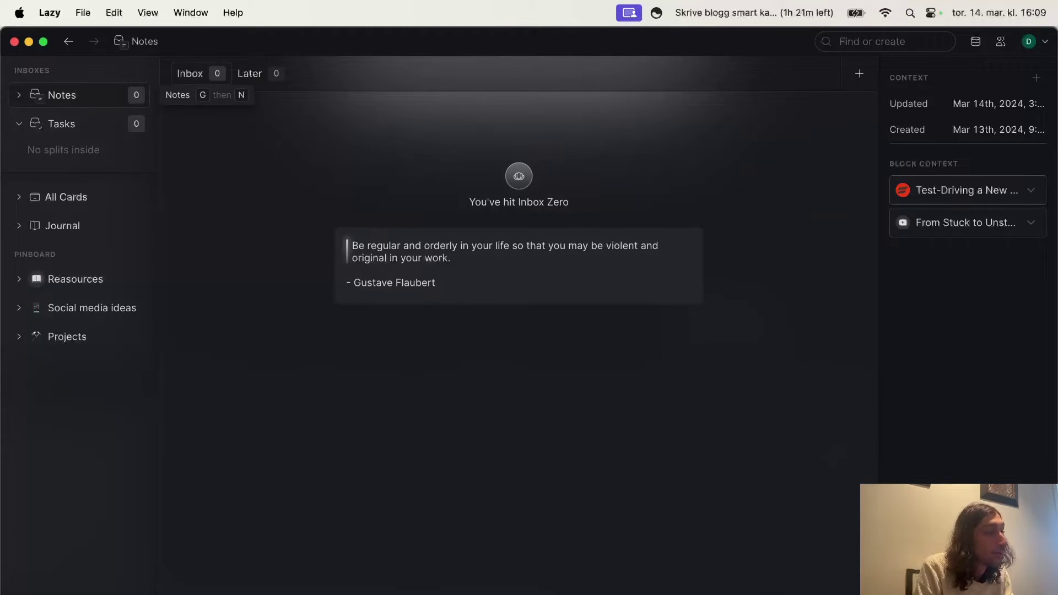
key("g")
key("t")
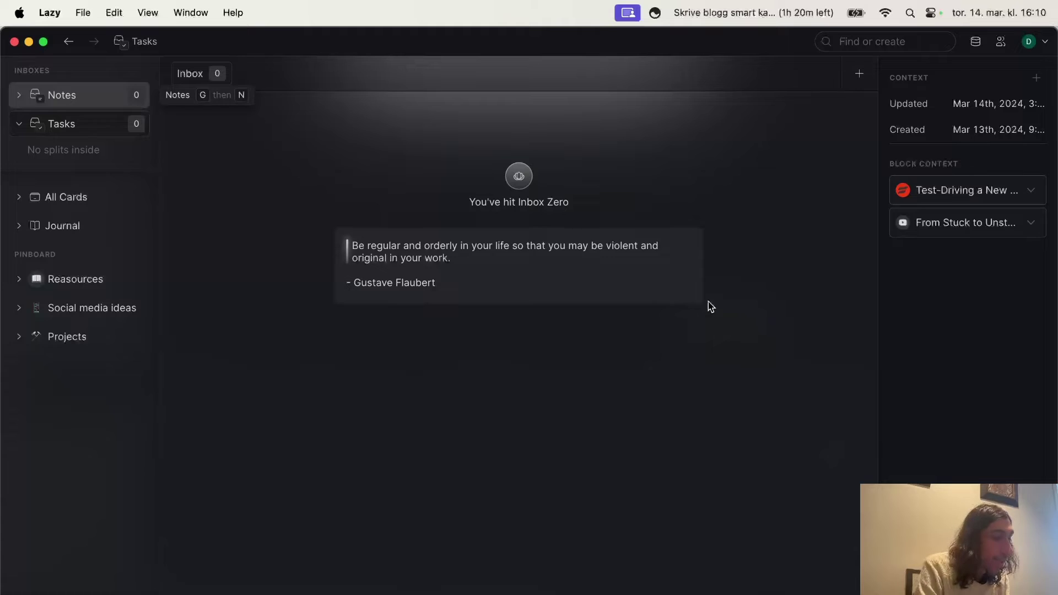
key("super+k")
key("Escape")
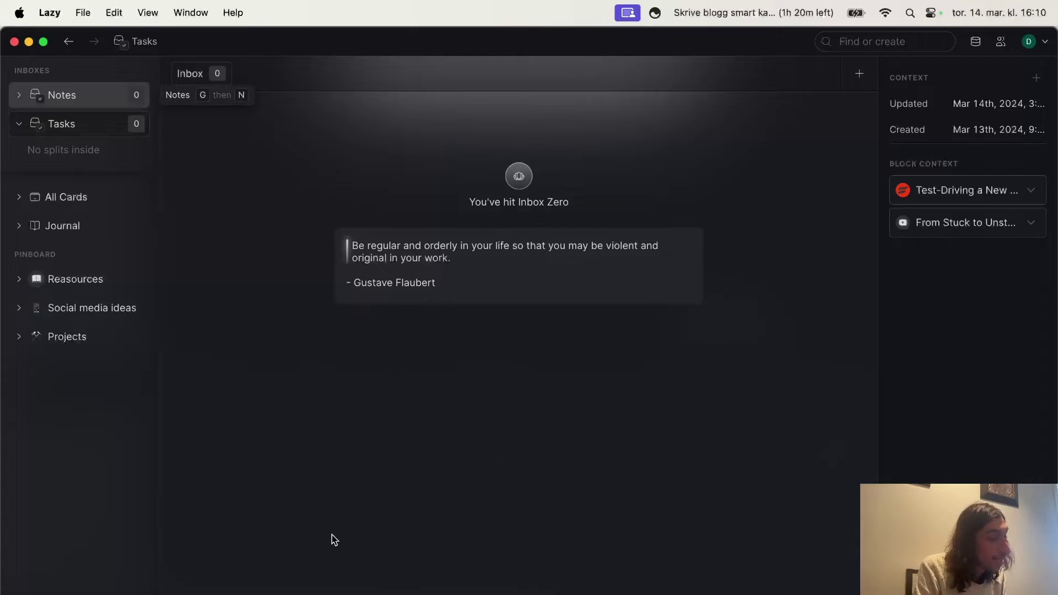
Select the first three paragraphs of the Forte Labs '5-Year Journey' article and capture them to Lazy
key("super+Tab")
scroll(289, 492, "down", 15)
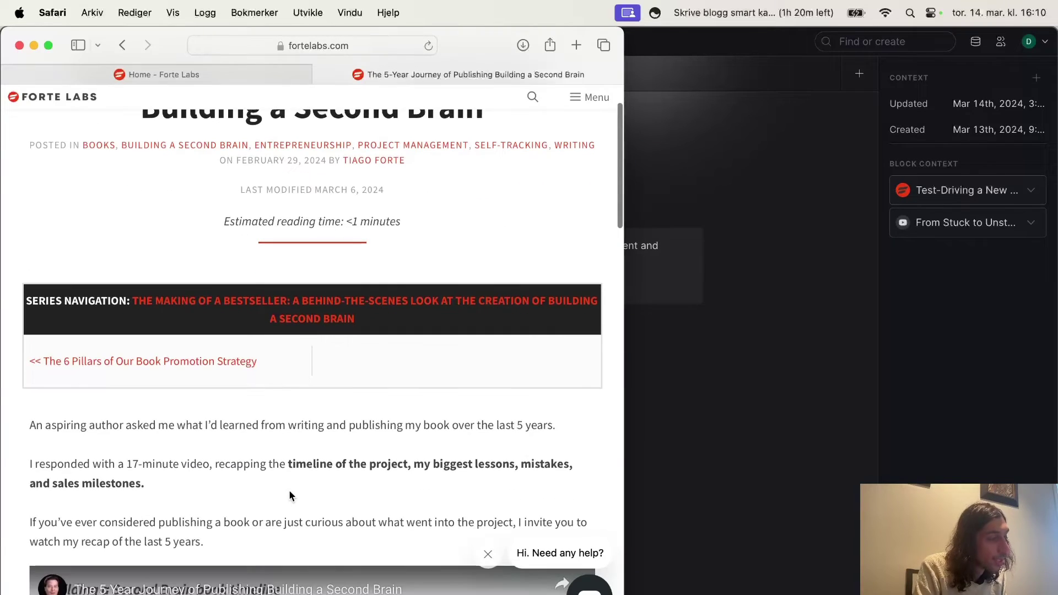
scroll(289, 489, "down", 10)
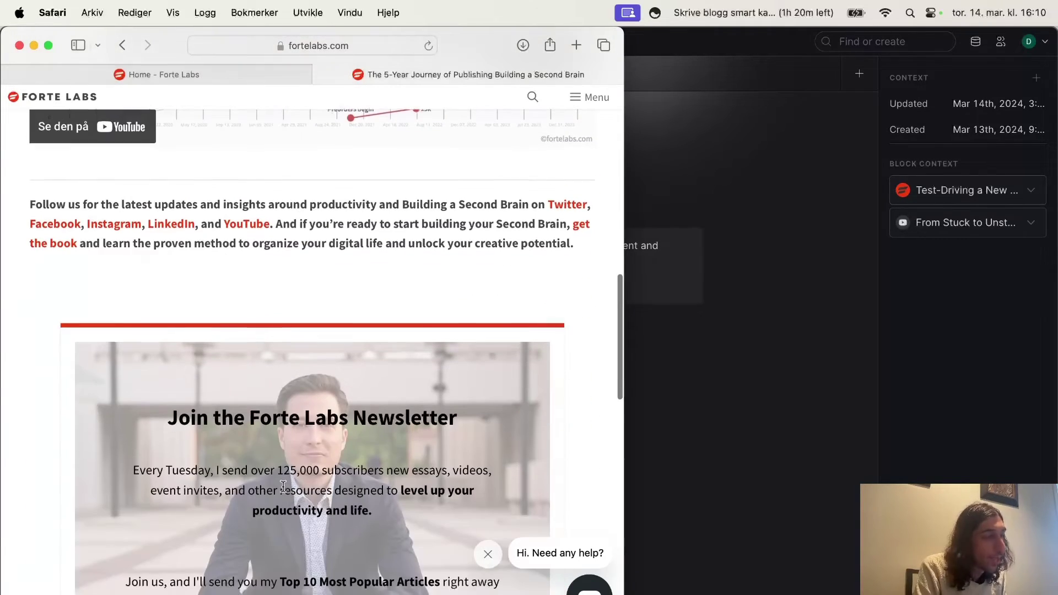
scroll(283, 487, "up", 20)
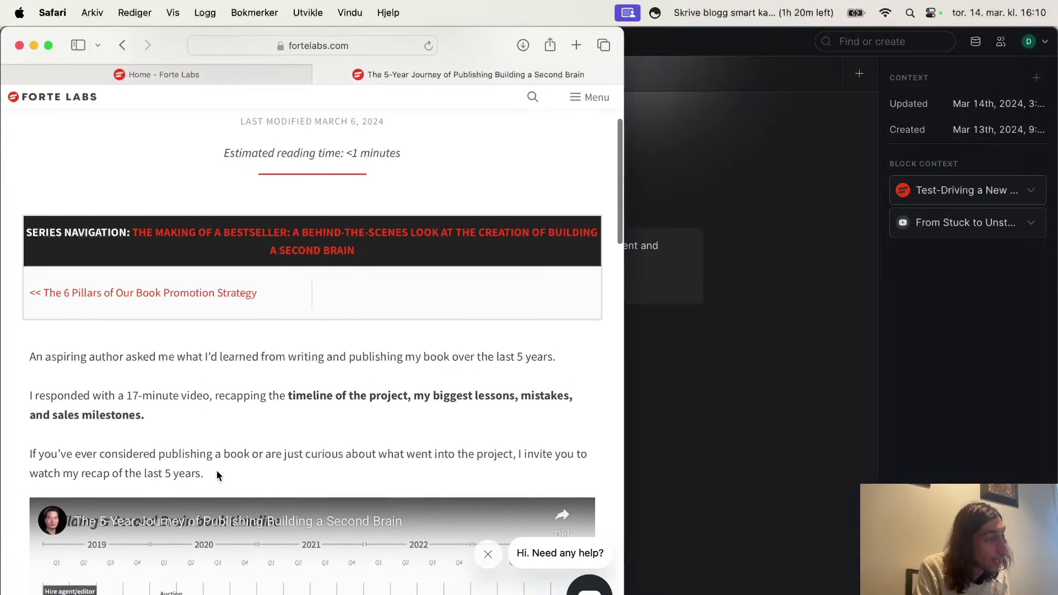
left_click_drag(210, 467, 24, 350)
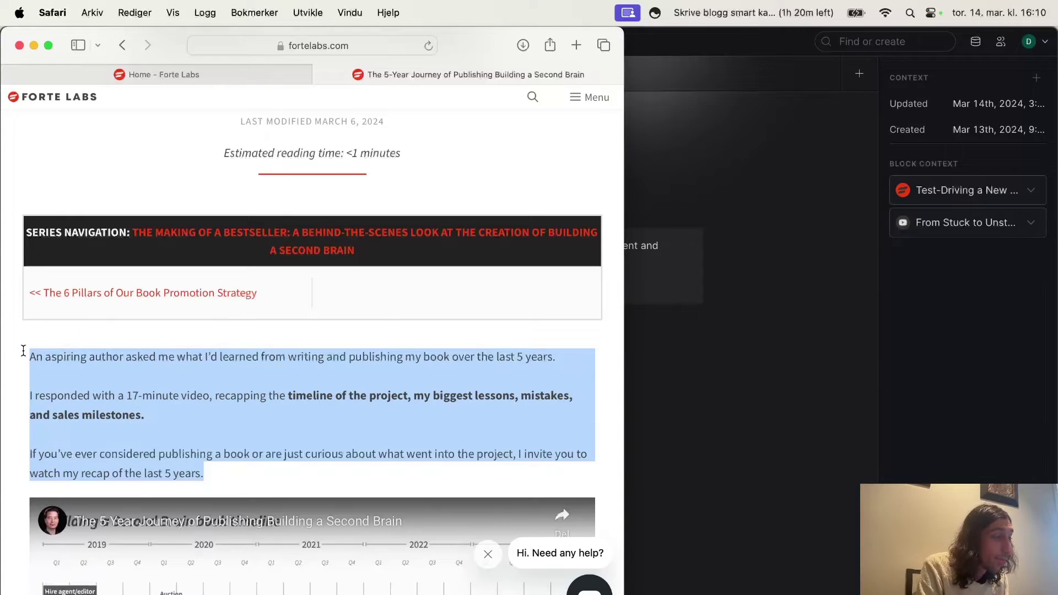
key("super+e")
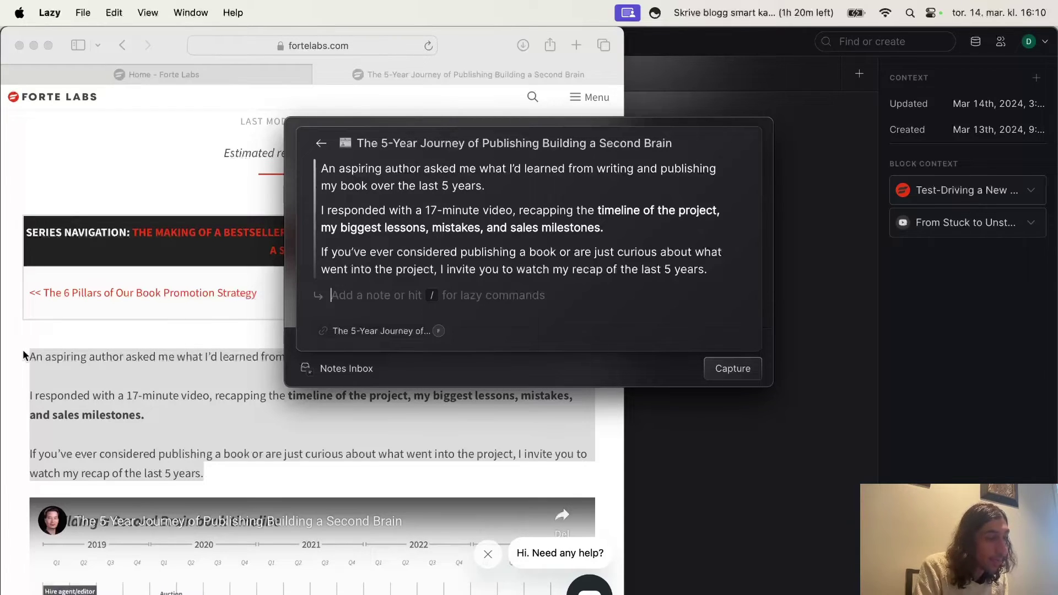
key("super+Return")
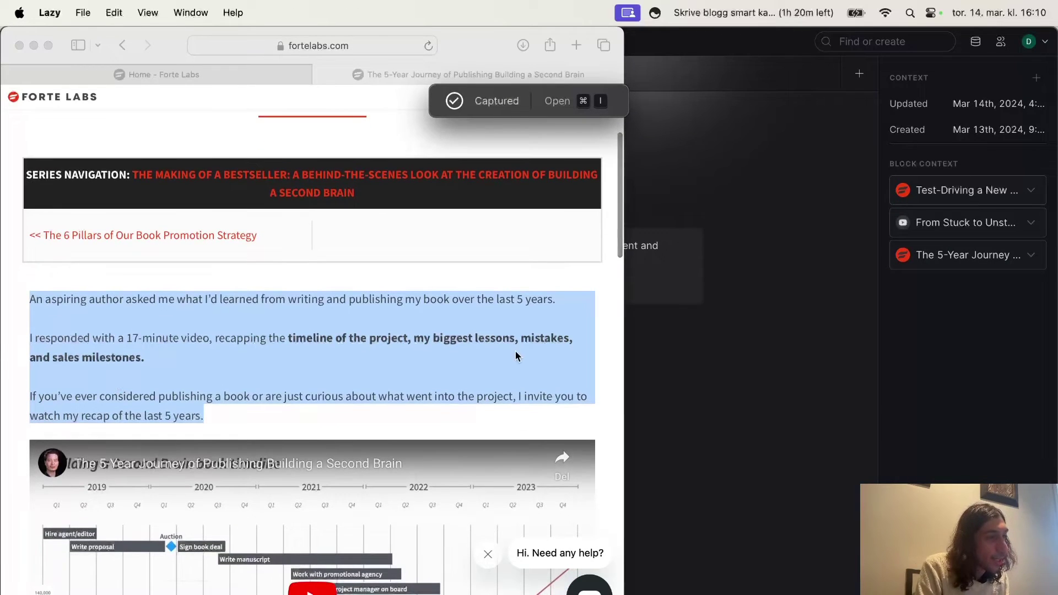
Return to Lazy's Notes inbox and open, then close, the captured article card
left_click(758, 339)
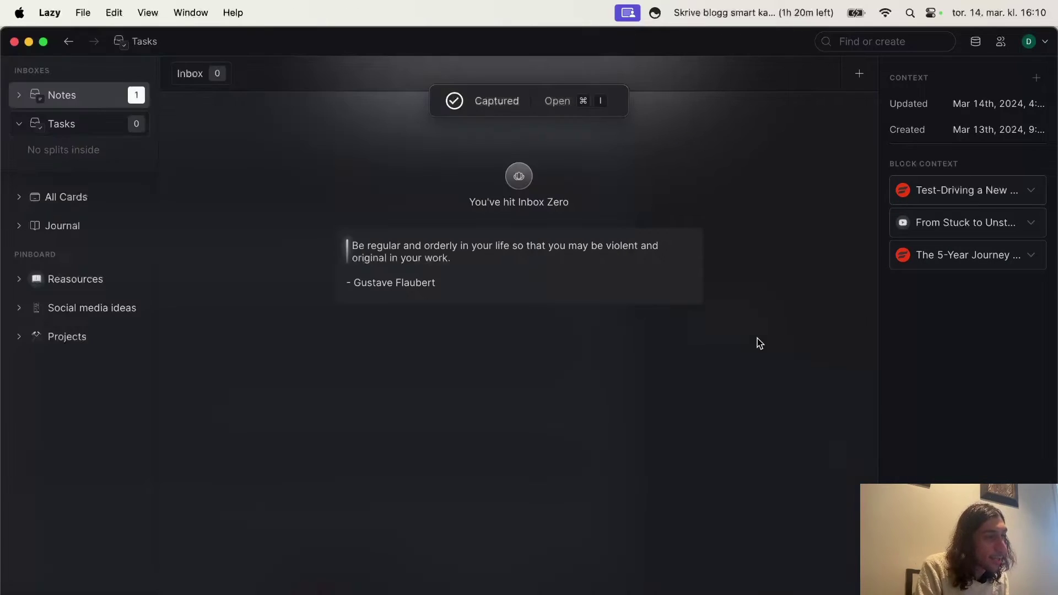
key("super+i")
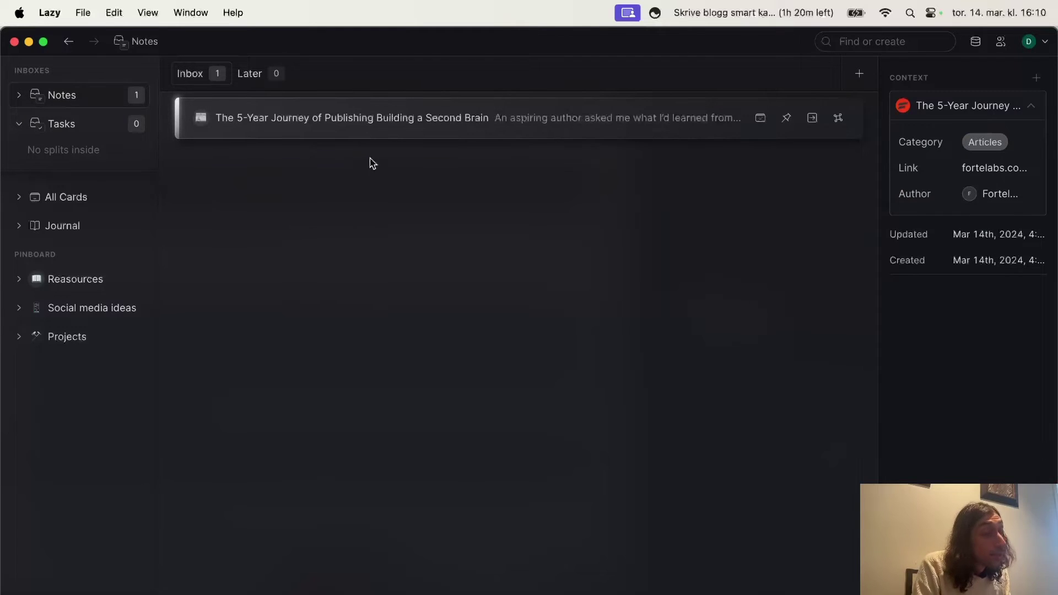
left_click(351, 138)
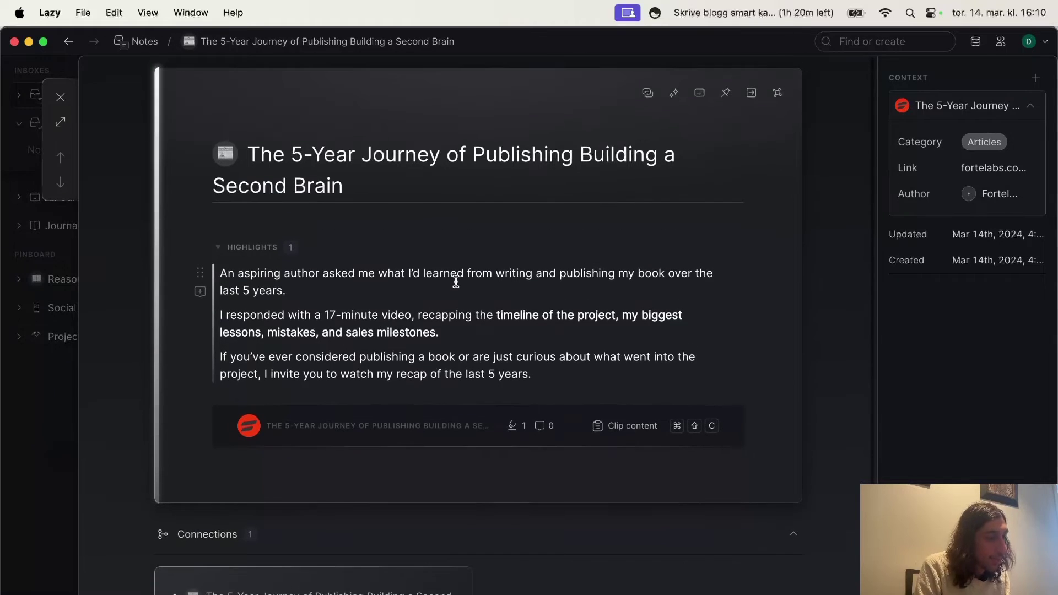
key("Escape")
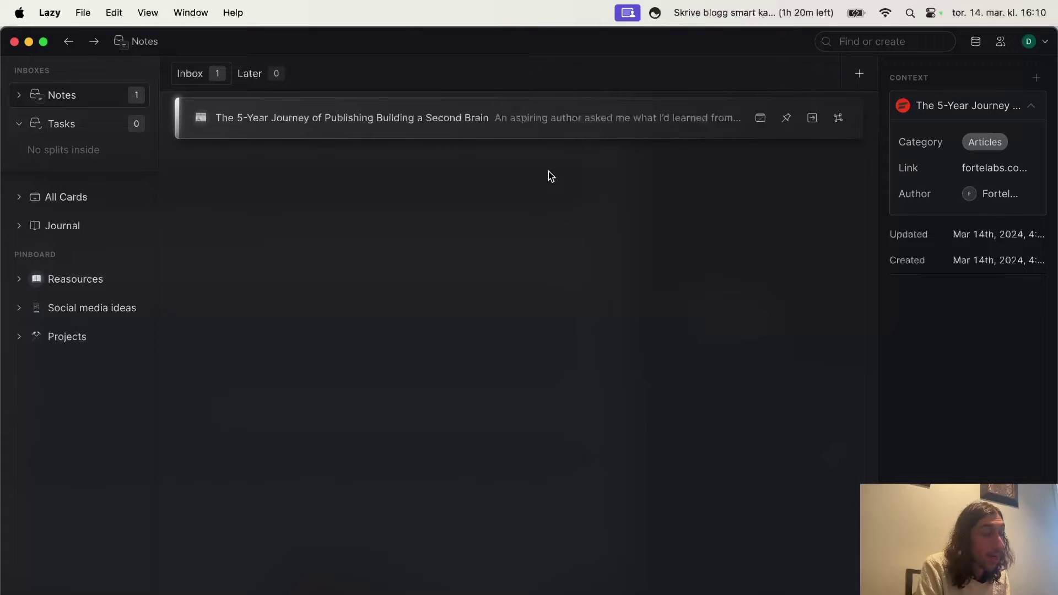
Dismiss the Move to… list and mark the article card done to reach Inbox Zero
key("m")
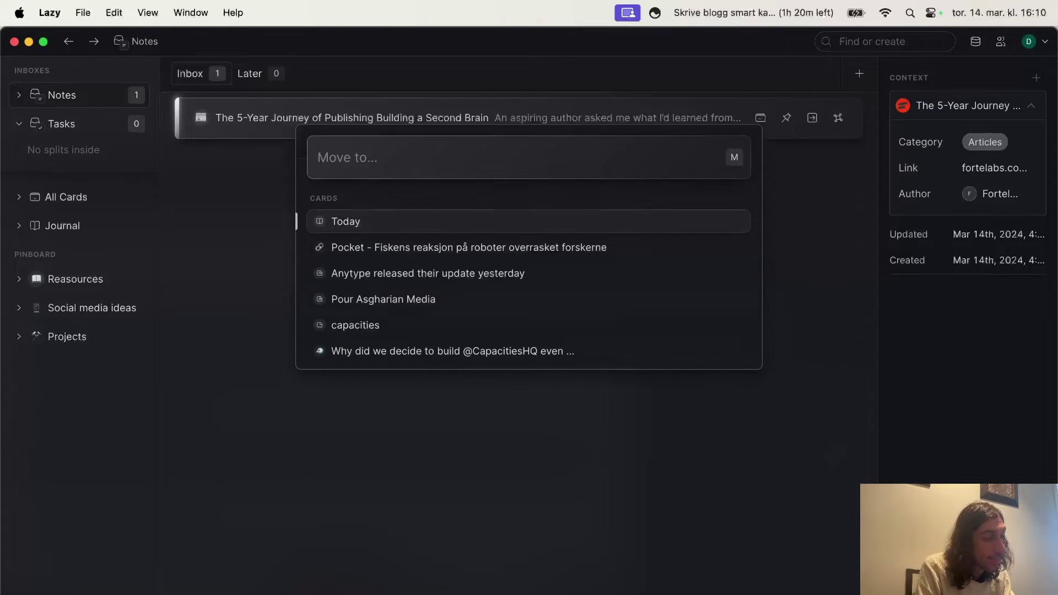
key("Escape")
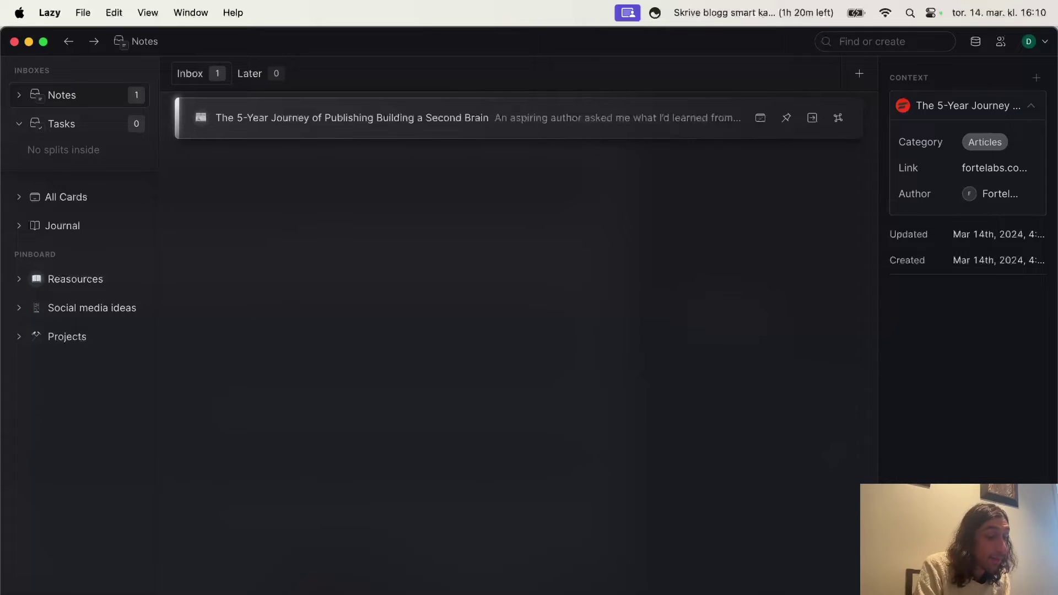
key("e")
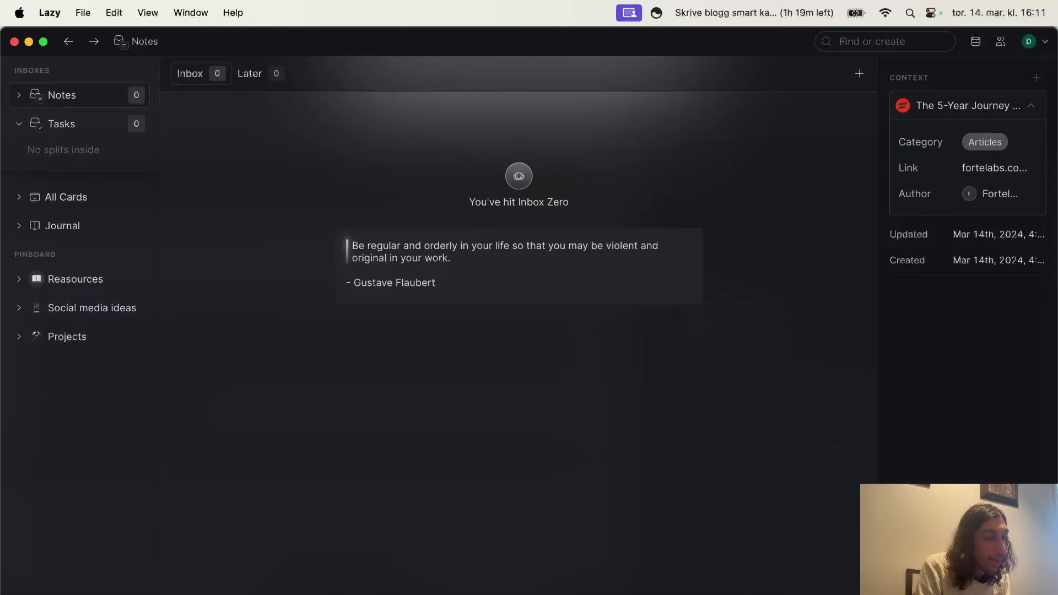
Play and mute the article's embedded video, open it on YouTube in a new tab, and pause it
key("super+Tab")
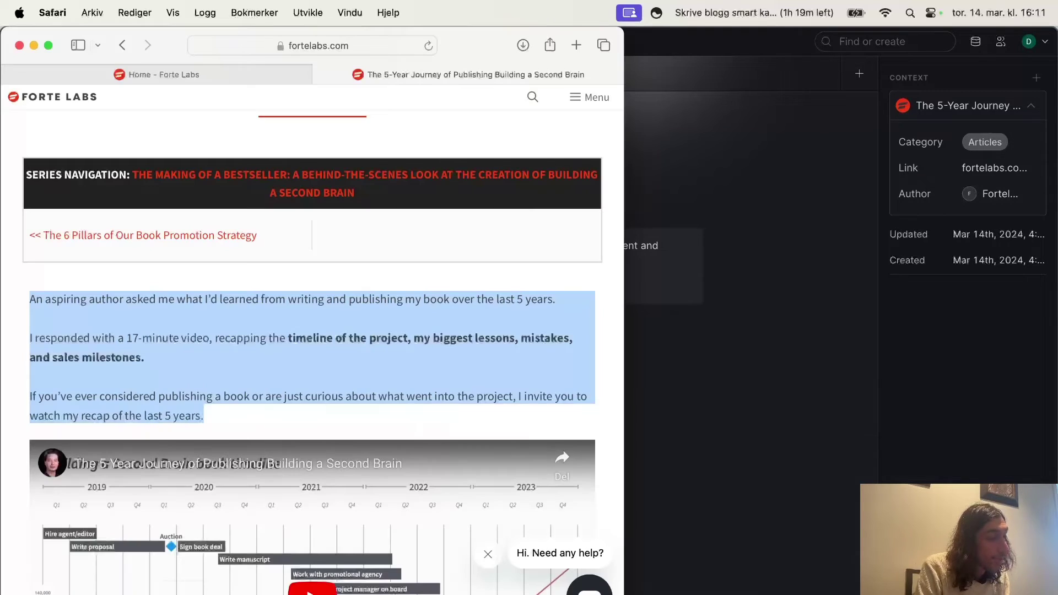
scroll(266, 375, "down", 3)
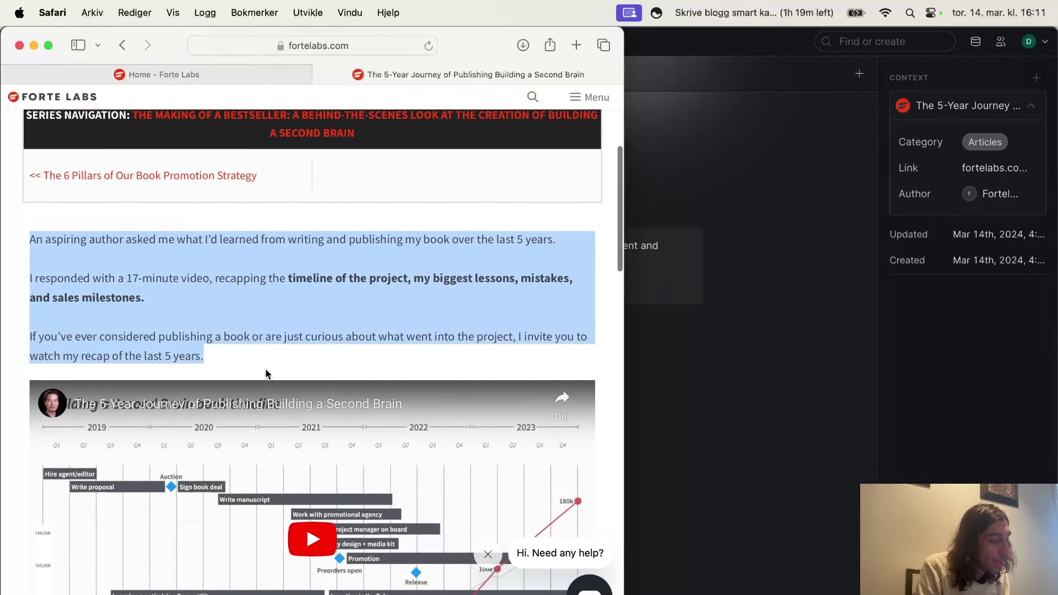
scroll(266, 375, "down", 5)
left_click(333, 376)
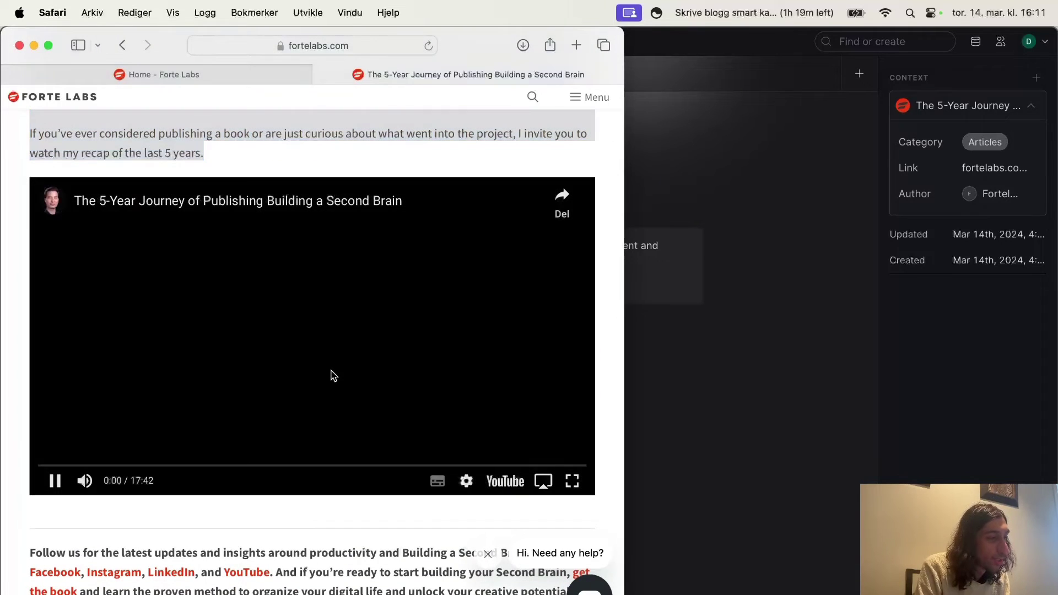
left_click(84, 481)
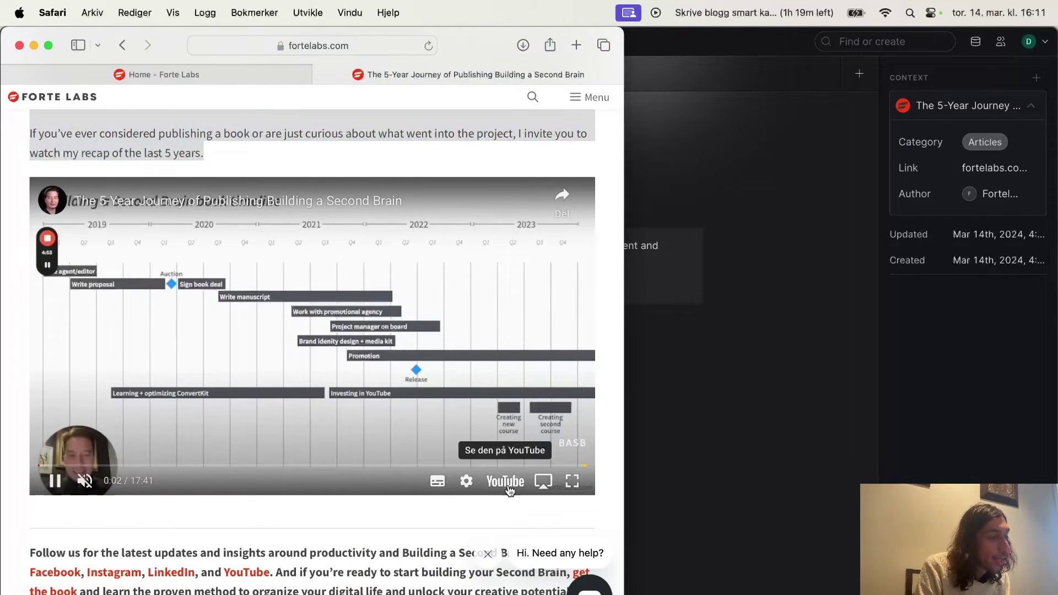
left_click(508, 484)
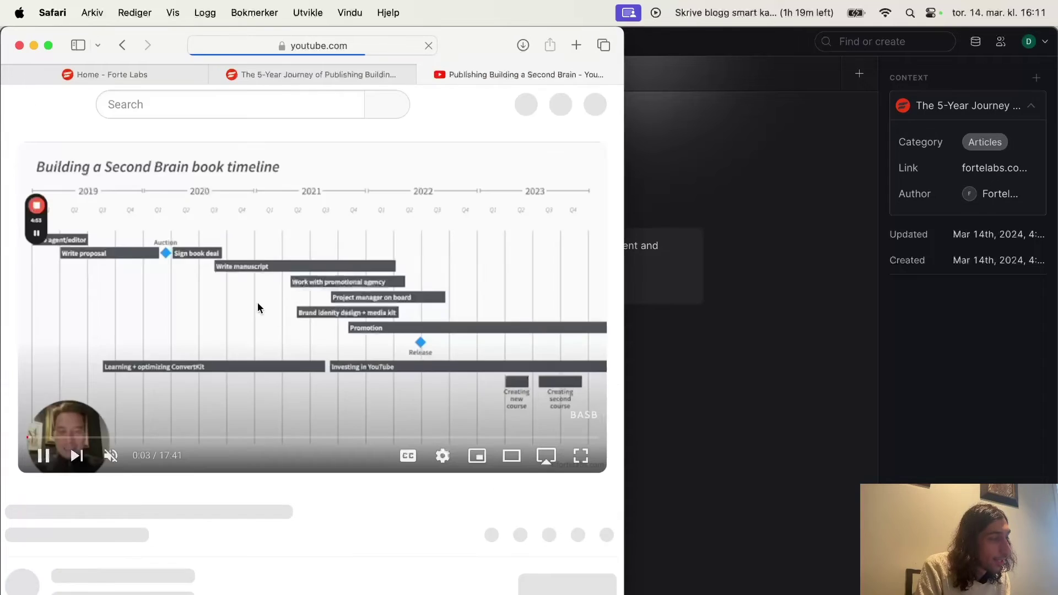
left_click(207, 336)
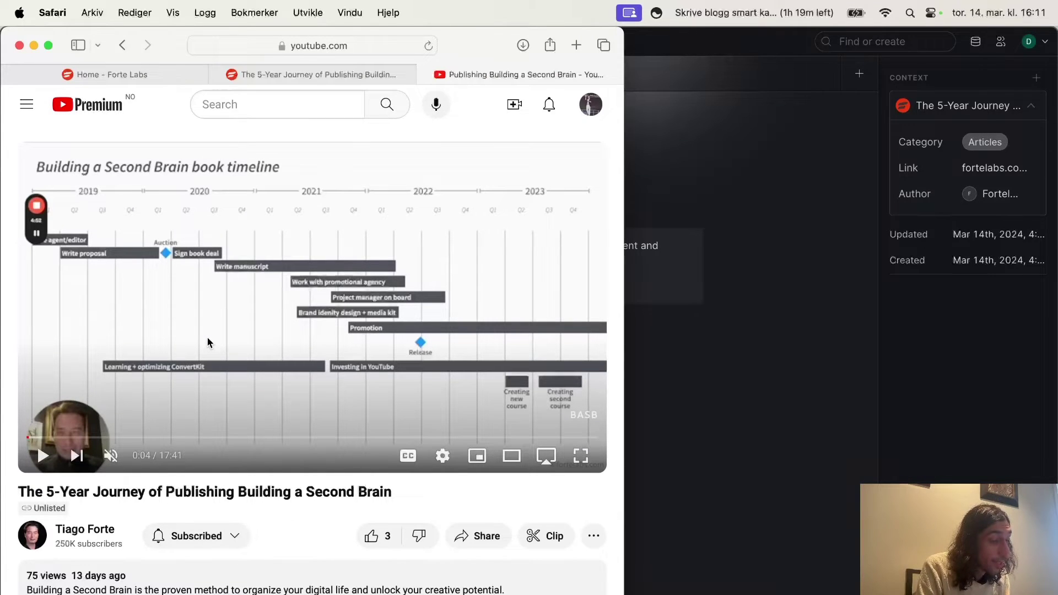
Try a transcript capture and discard it, then skip the video to about 2:28 and resume
key("super+e")
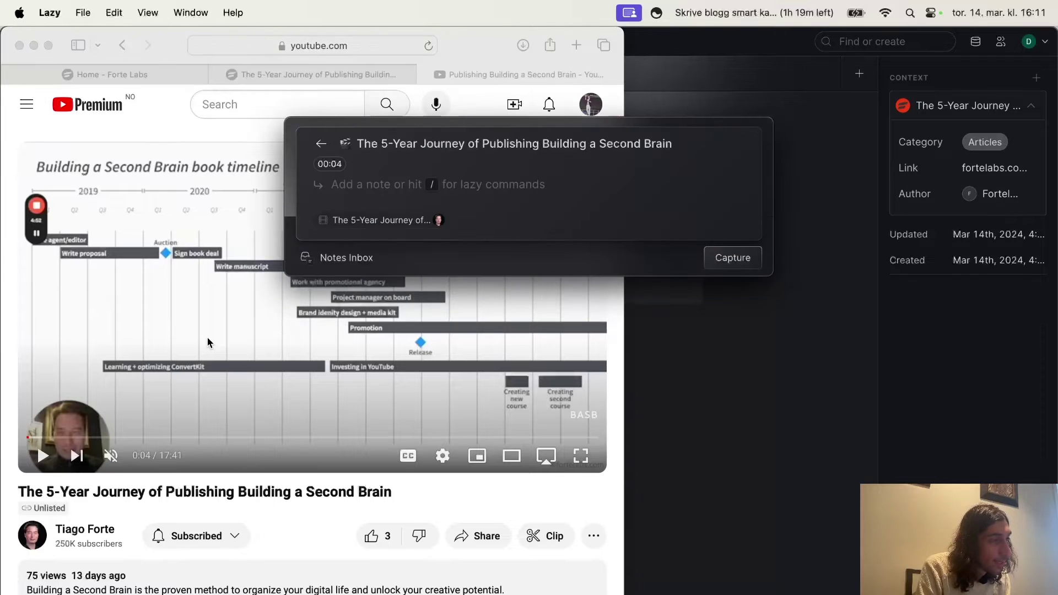
type("/")
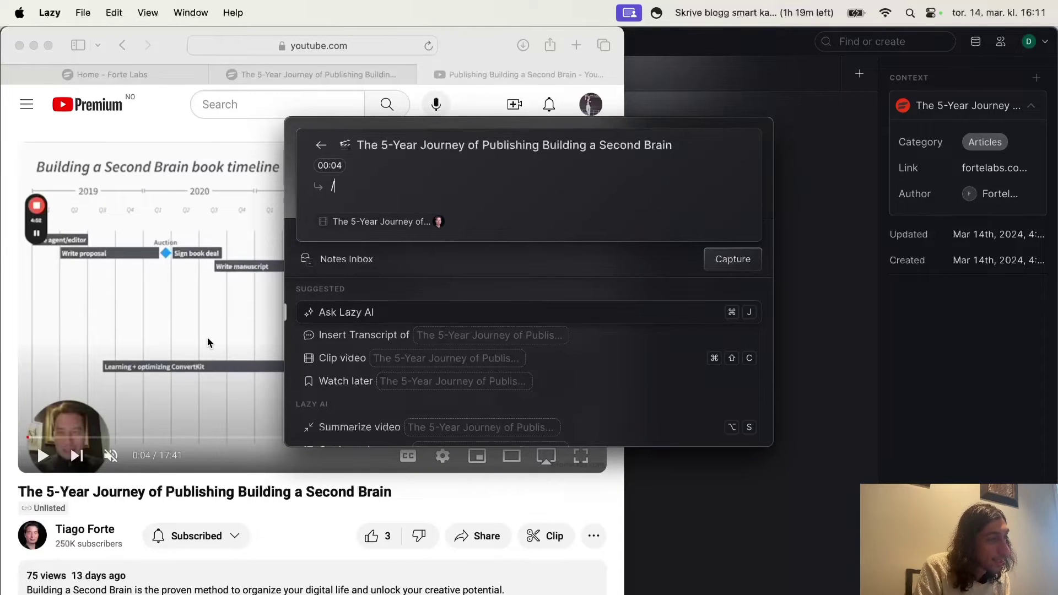
key("Down")
key("Return")
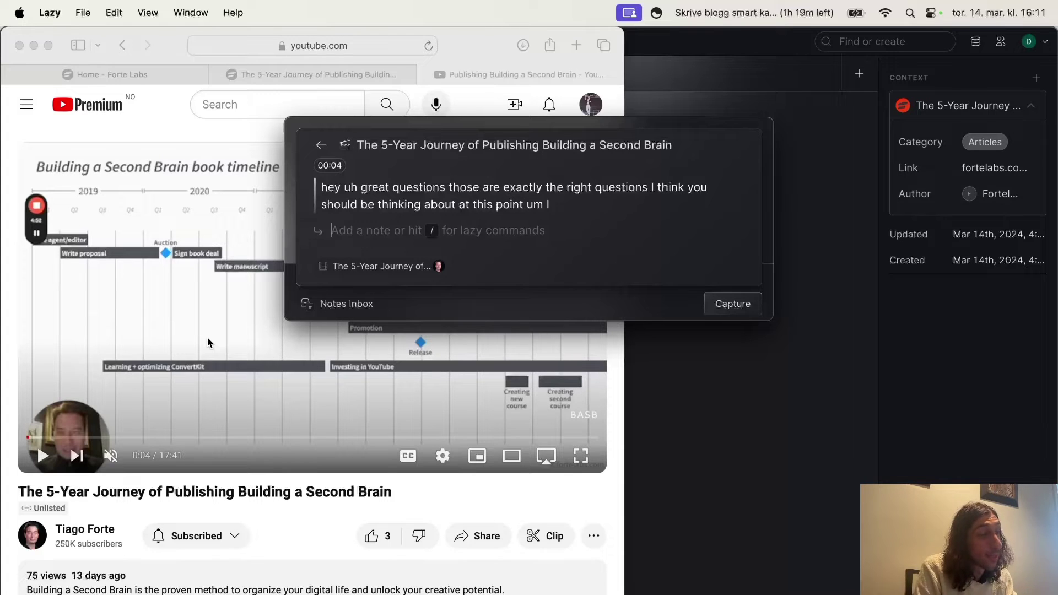
key("Escape")
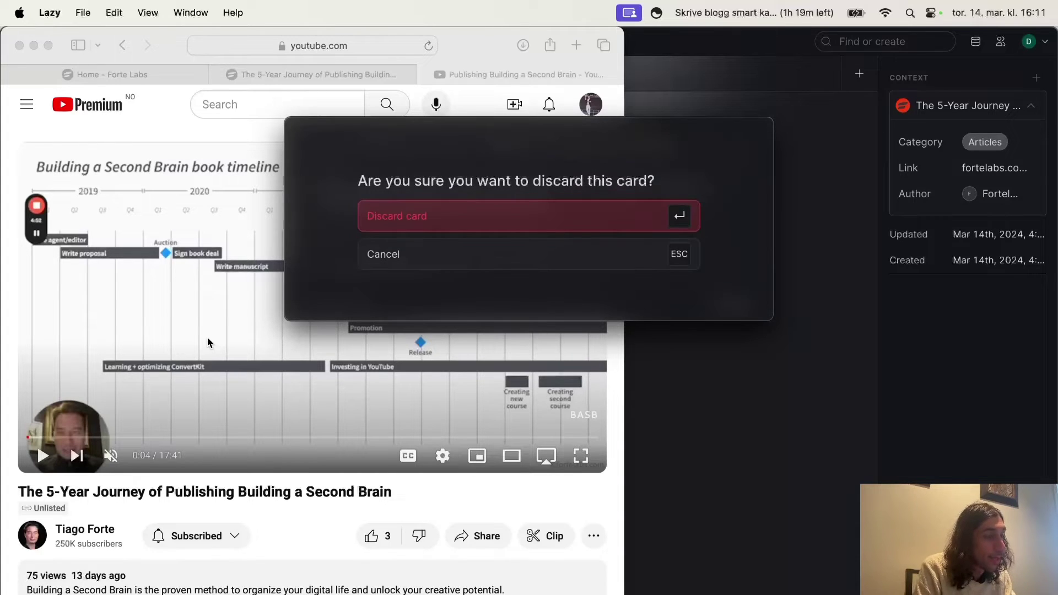
left_click(207, 342)
left_click_drag(106, 438, 107, 439)
key("space")
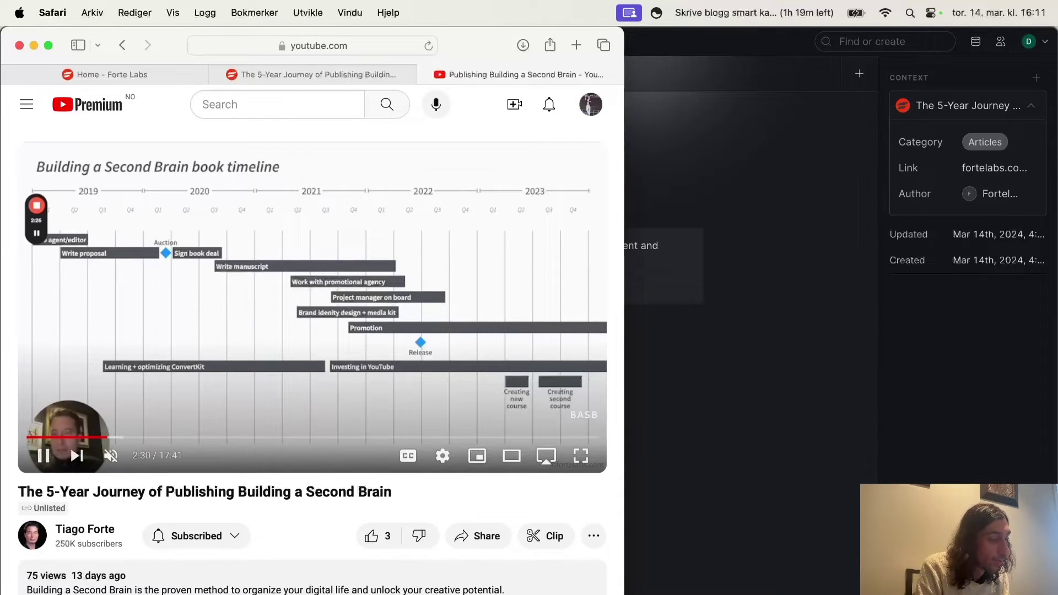
Capture the video at 02:32 with an inserted transcript excerpt, close the YouTube tab, and return to Lazy
key("super+e")
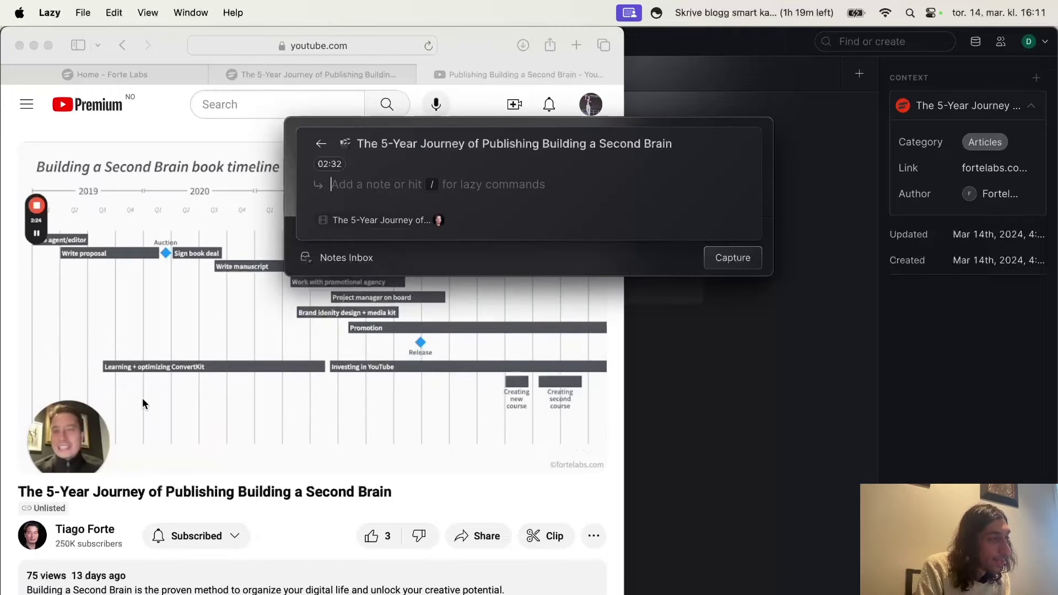
type("/")
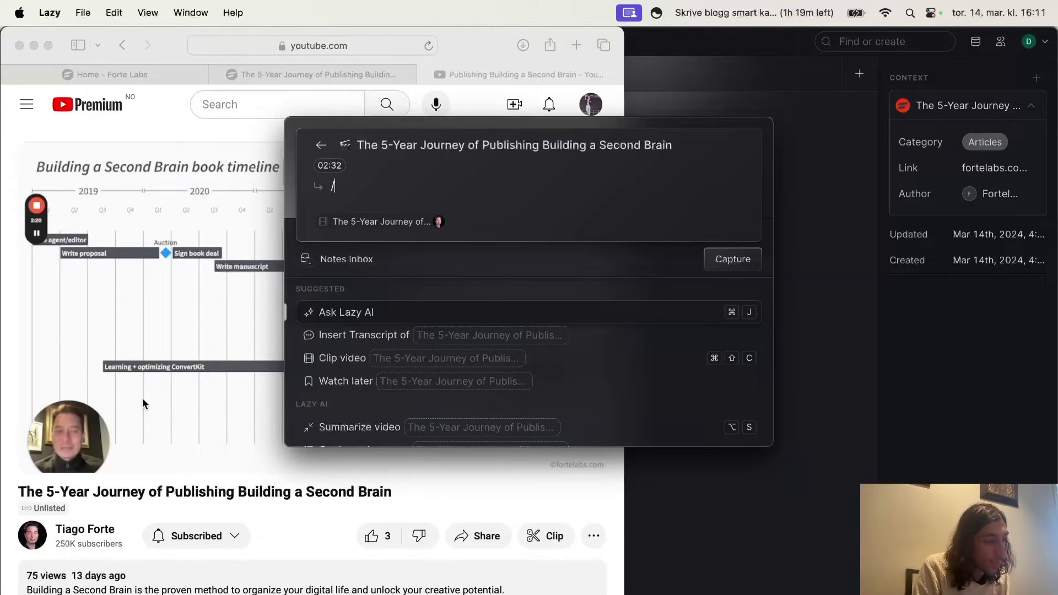
key("Down")
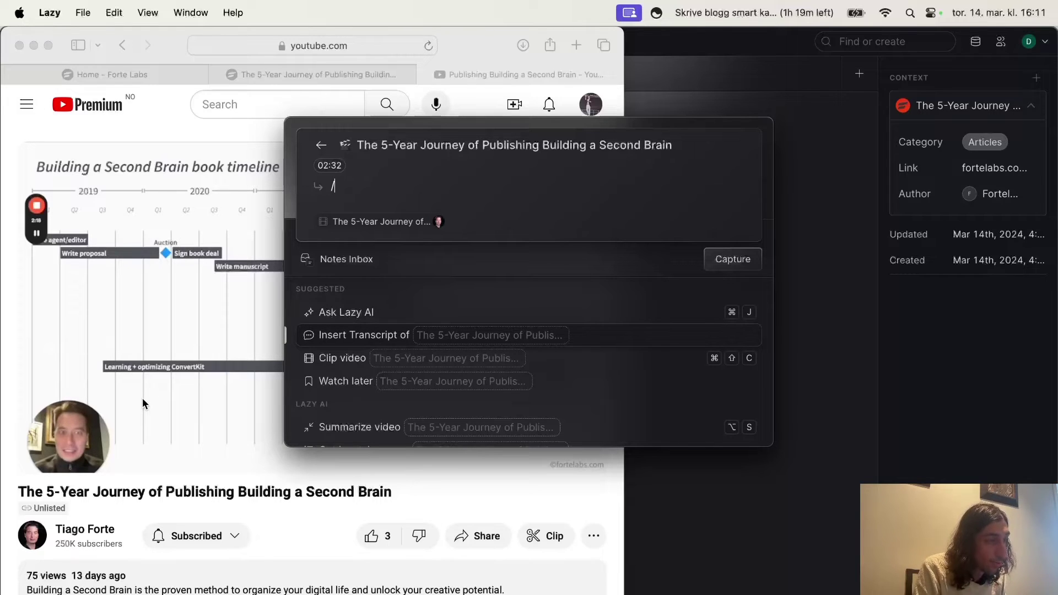
key("Down")
key("Down")
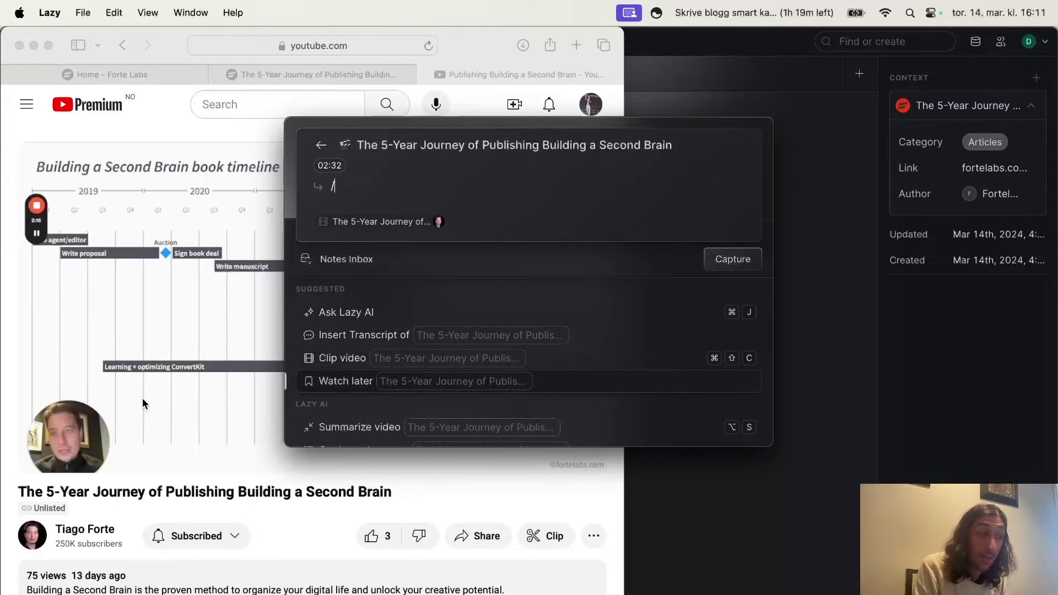
key("Up")
key("Up")
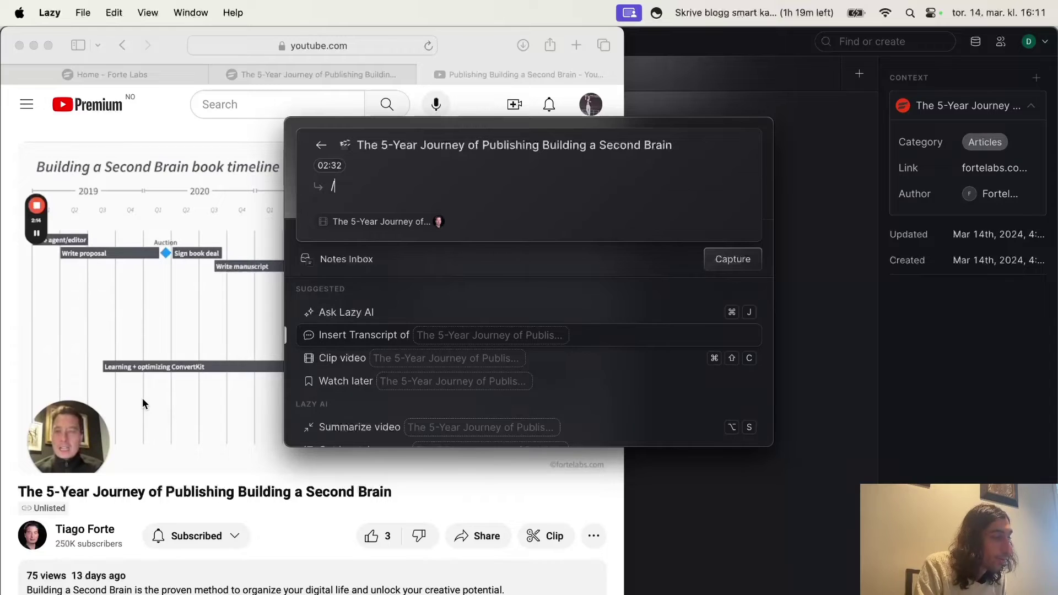
key("Return")
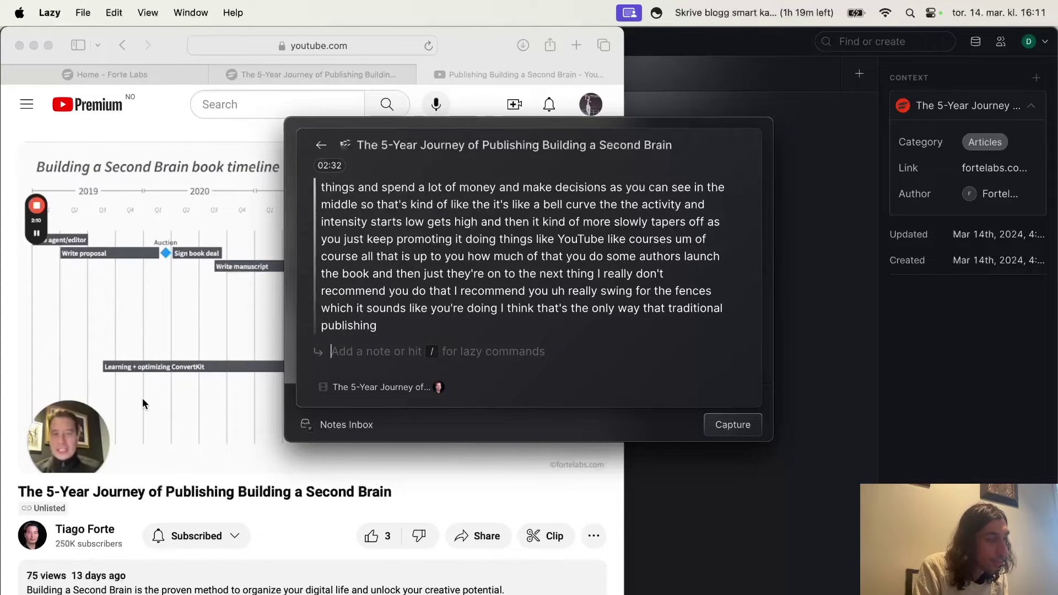
key("super+Return")
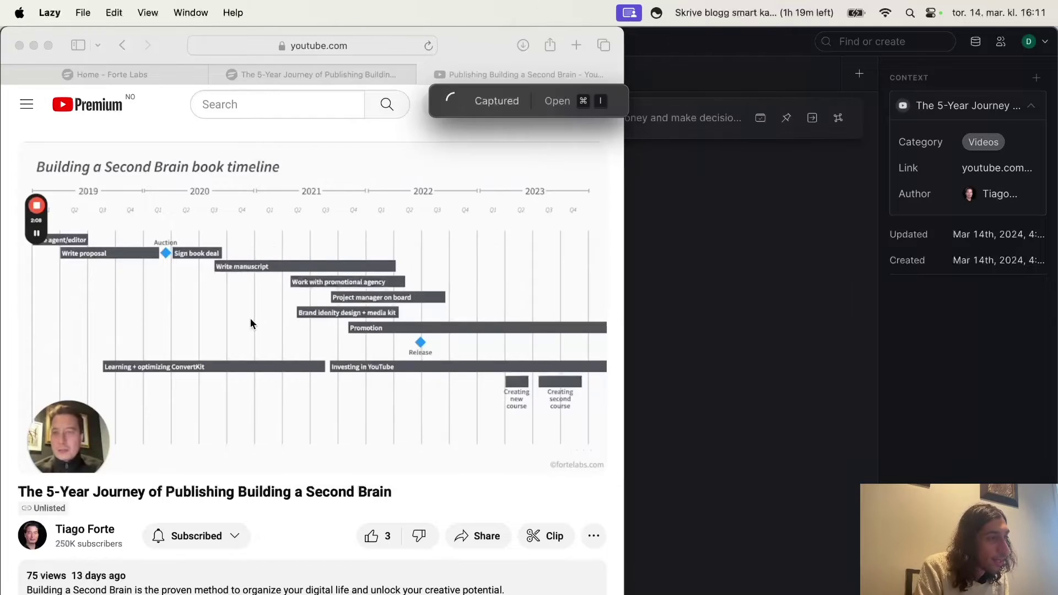
left_click(422, 72)
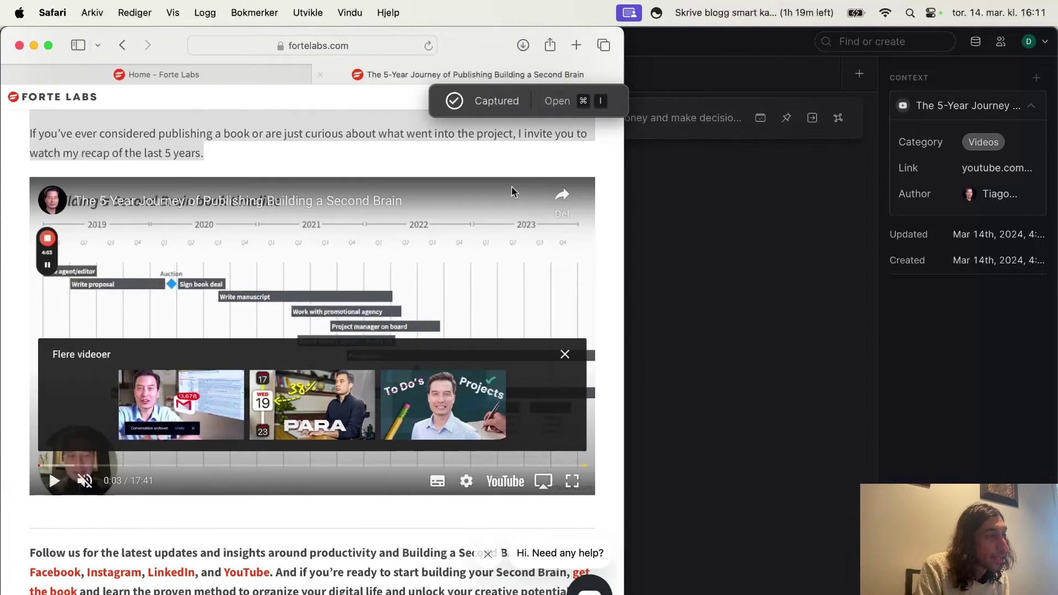
left_click(759, 259)
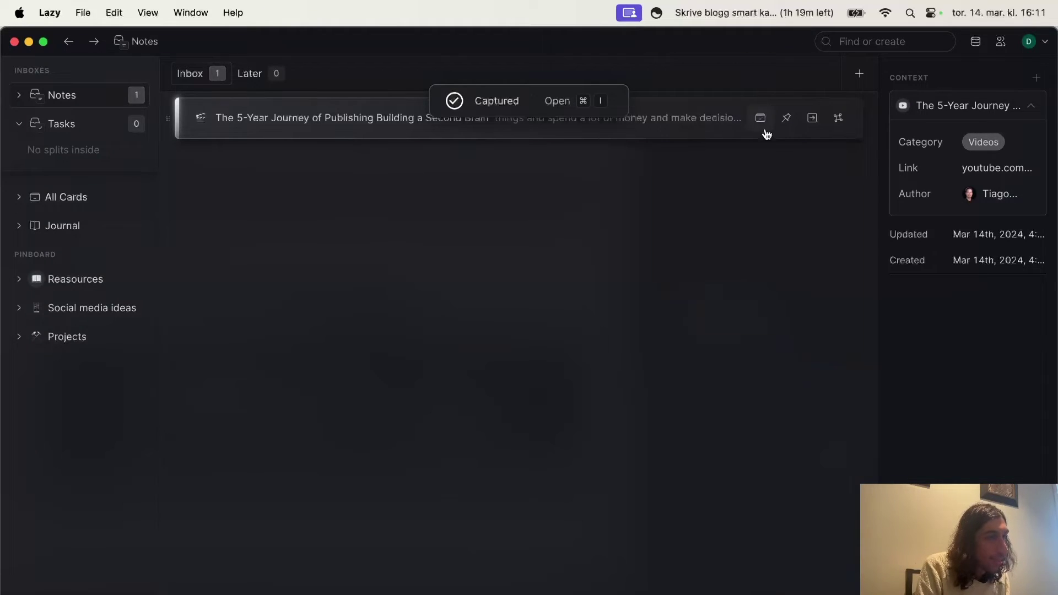